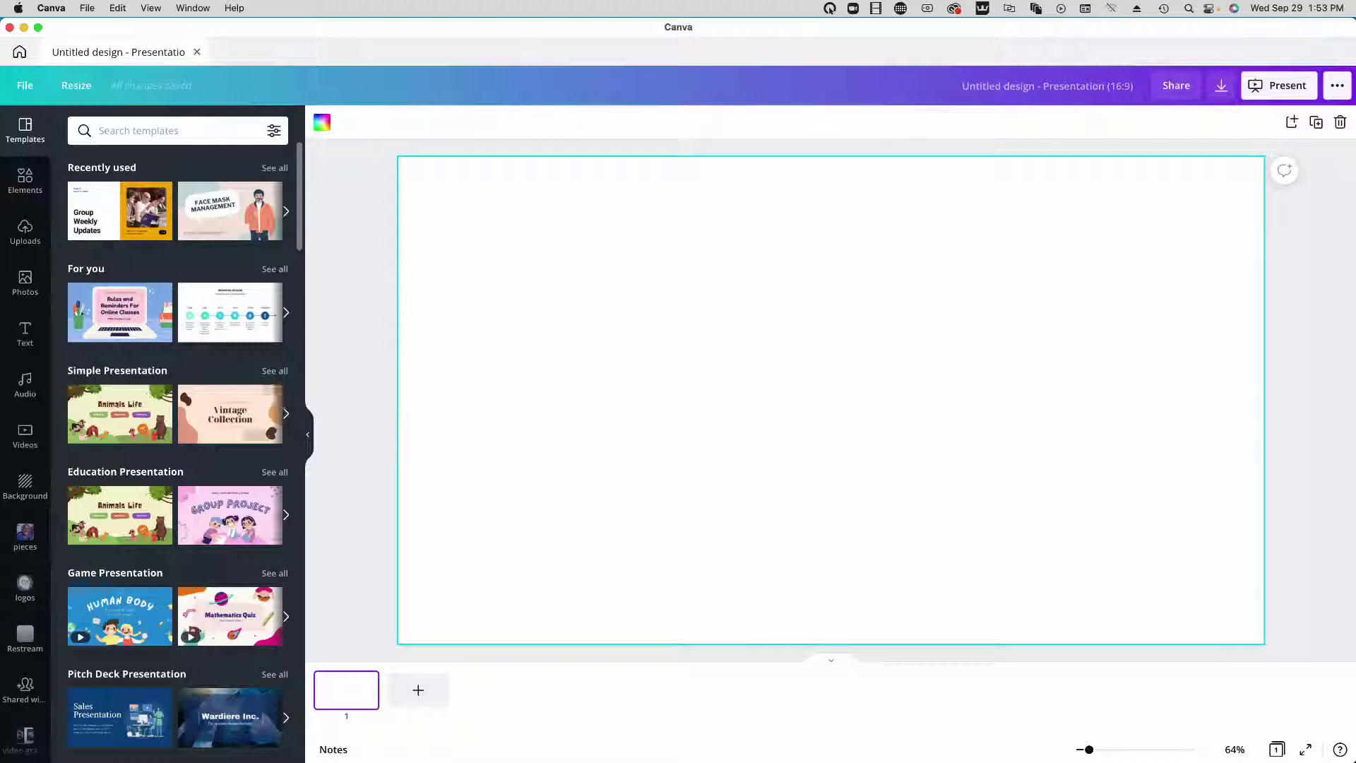
- Insert the side-by-side logo and single-camera layout image from the Restream folder and enlarge it to fill the page
{"action": "left_click", "coordinate": [25, 640]}
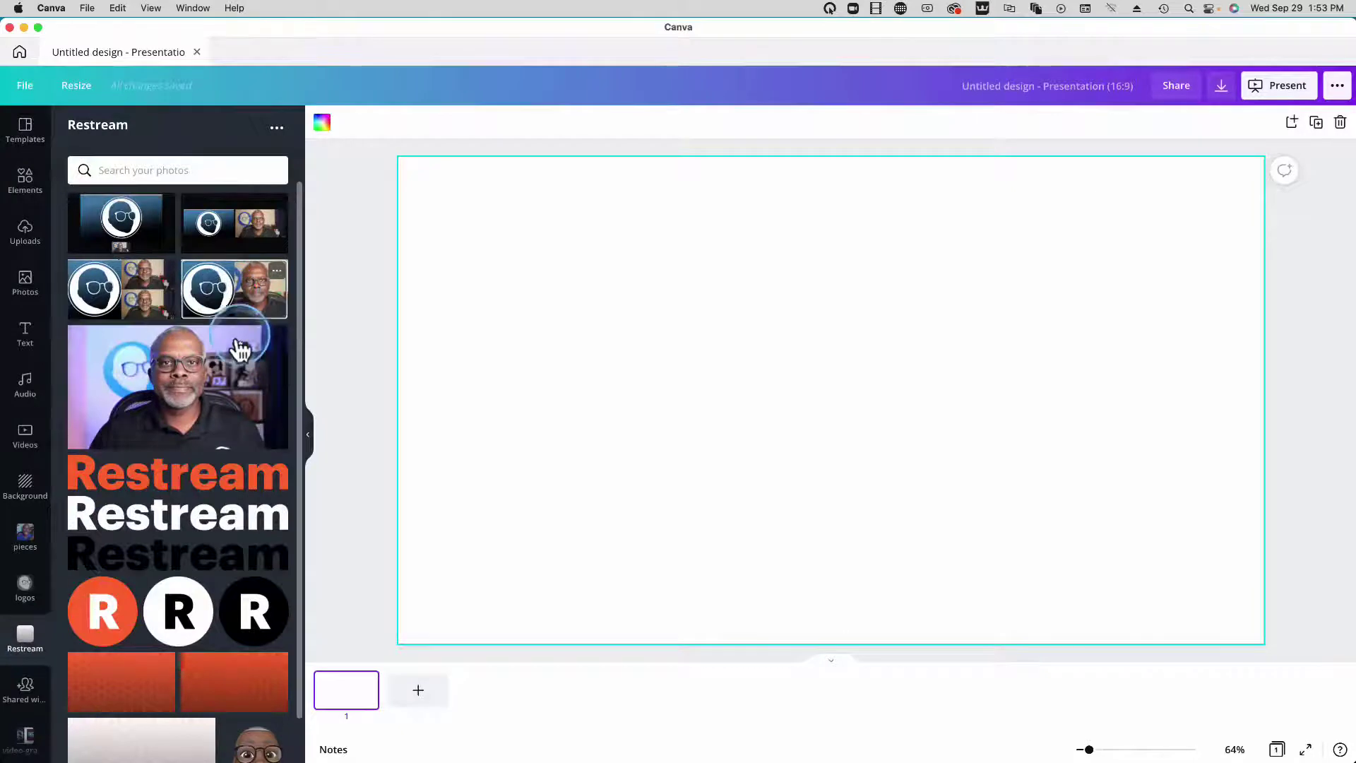
{"action": "left_click", "coordinate": [219, 289]}
{"action": "left_click_drag", "start_coordinate": [783, 395], "coordinate": [612, 296]}
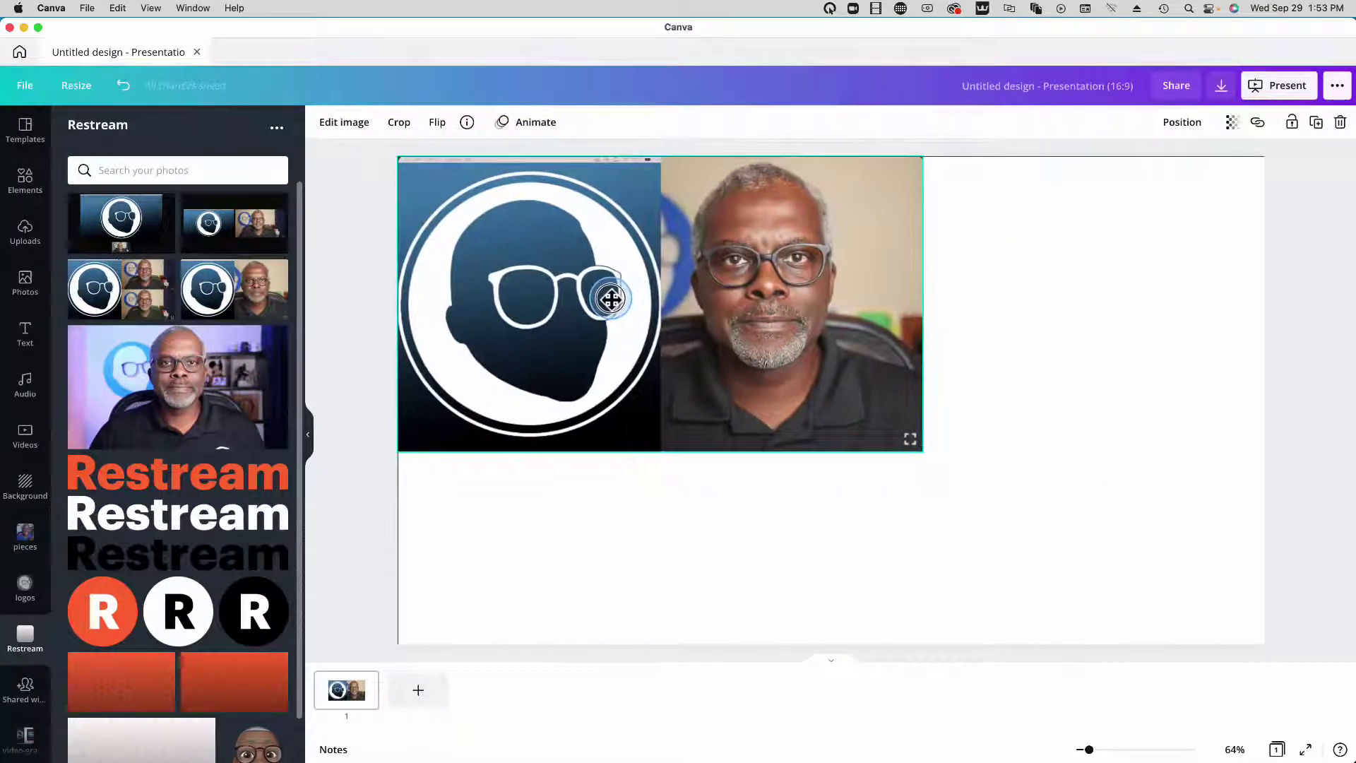
{"action": "left_click_drag", "start_coordinate": [924, 449], "coordinate": [1266, 643]}
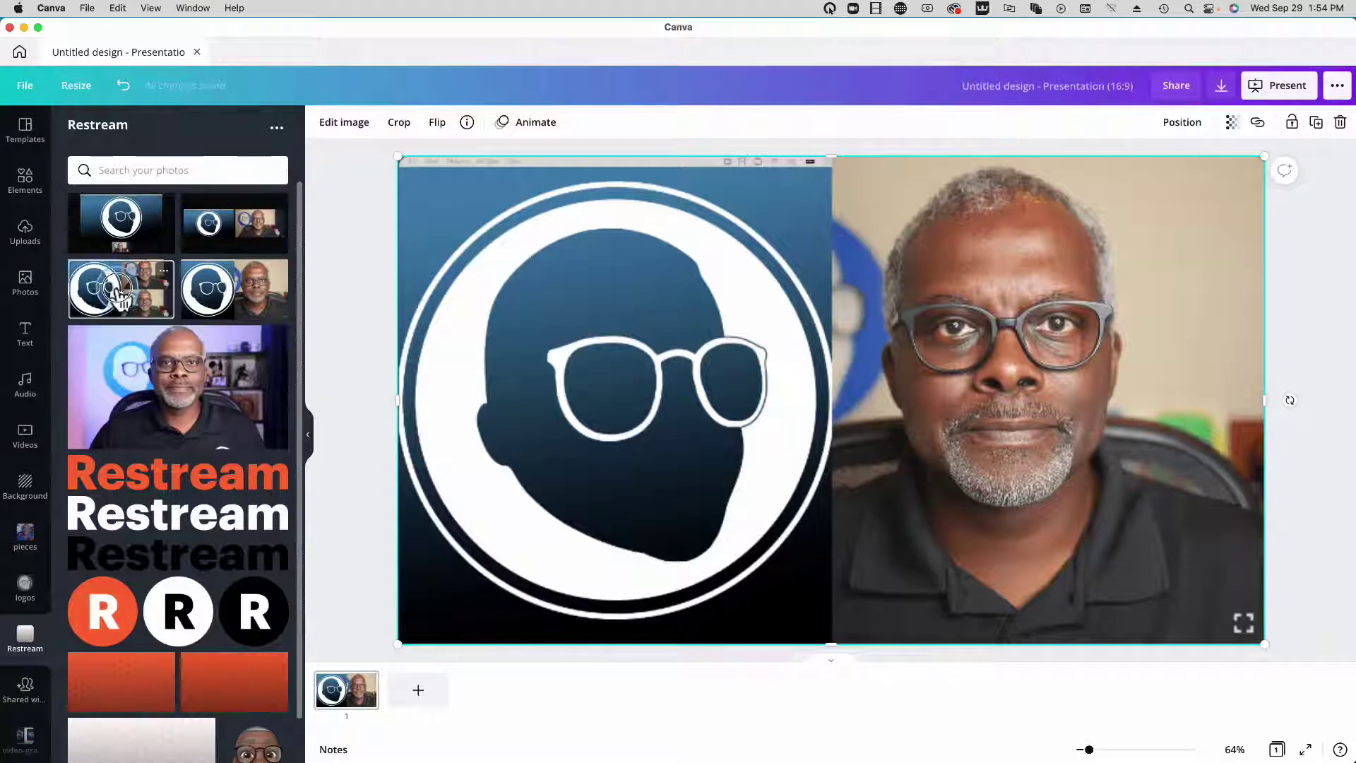
{"action": "left_click", "coordinate": [136, 305]}
{"action": "left_click", "coordinate": [940, 486]}
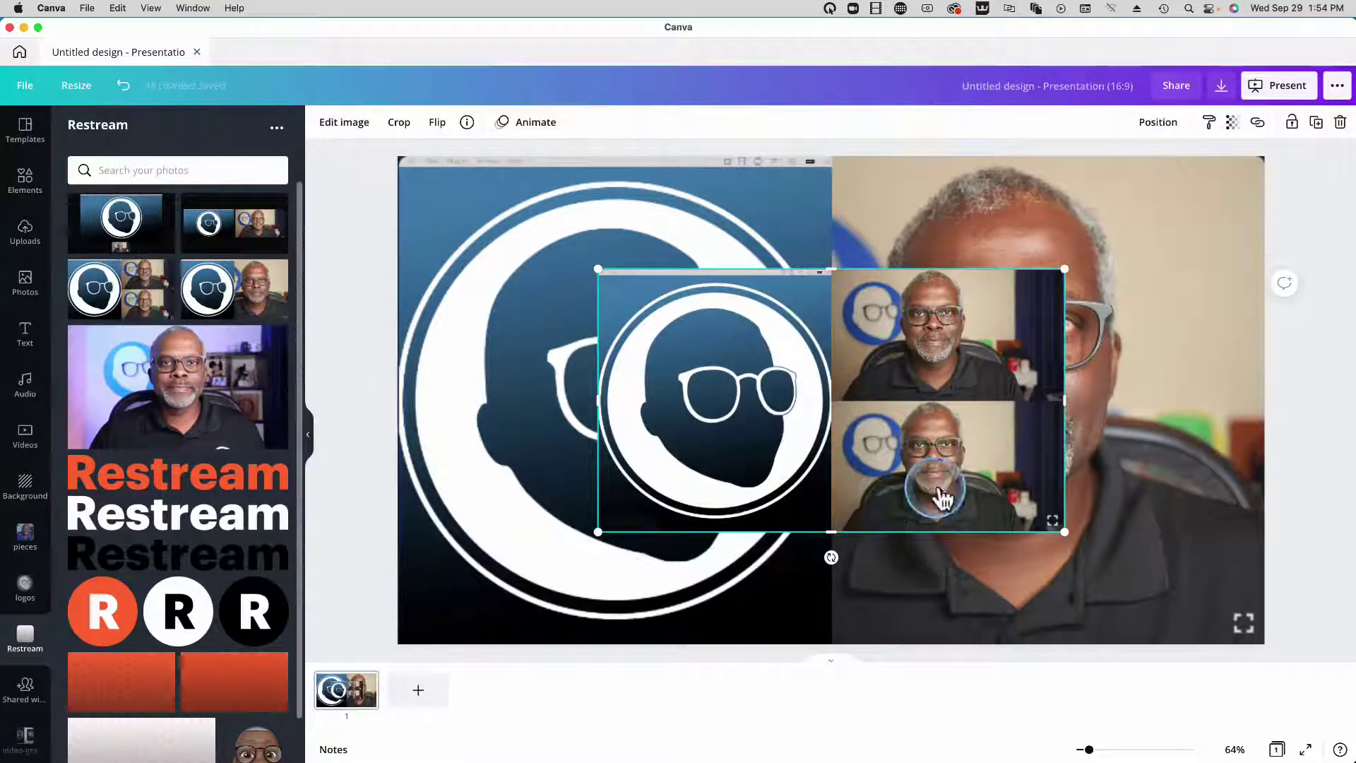
{"action": "key", "text": "Delete"}
{"action": "left_click", "coordinate": [805, 435]}
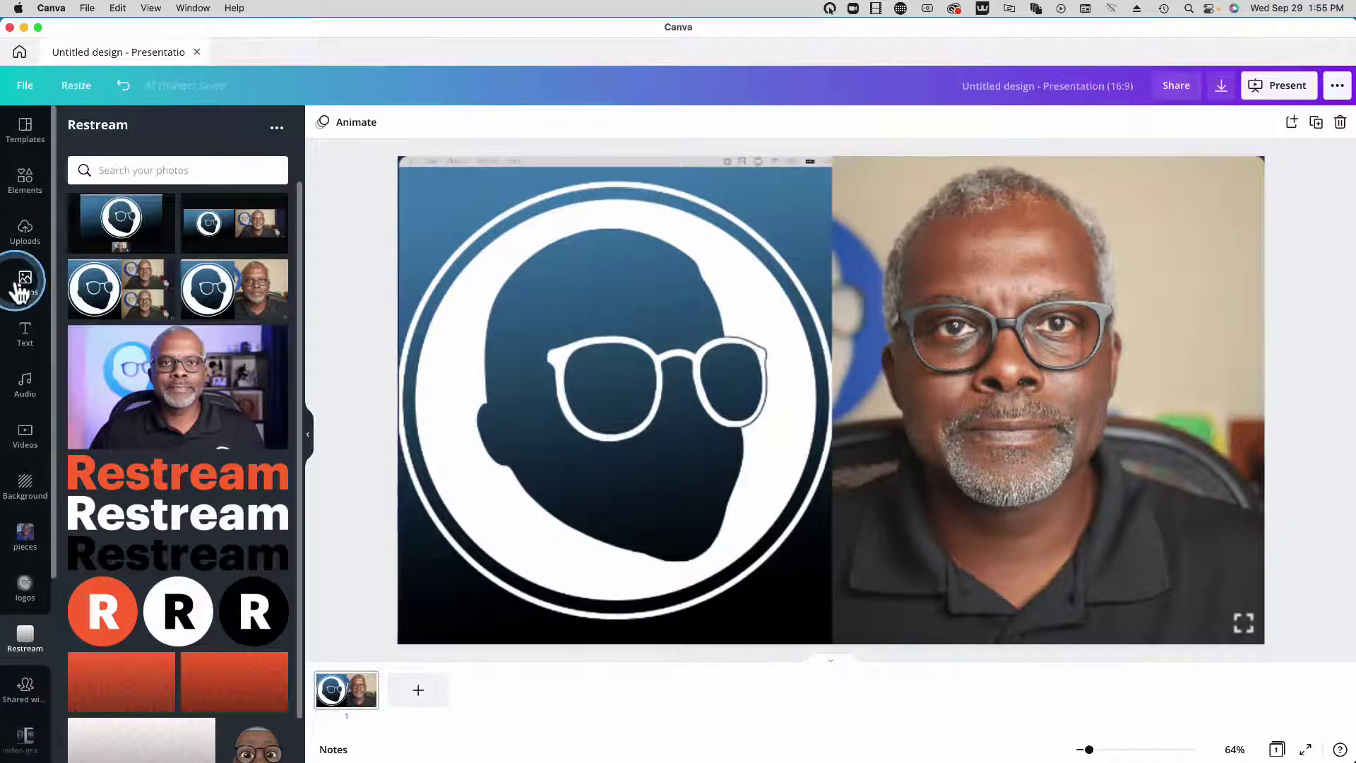
- Add a rounded square over the camera half of the layout image and set its transparency to about 41
{"action": "left_click", "coordinate": [25, 178]}
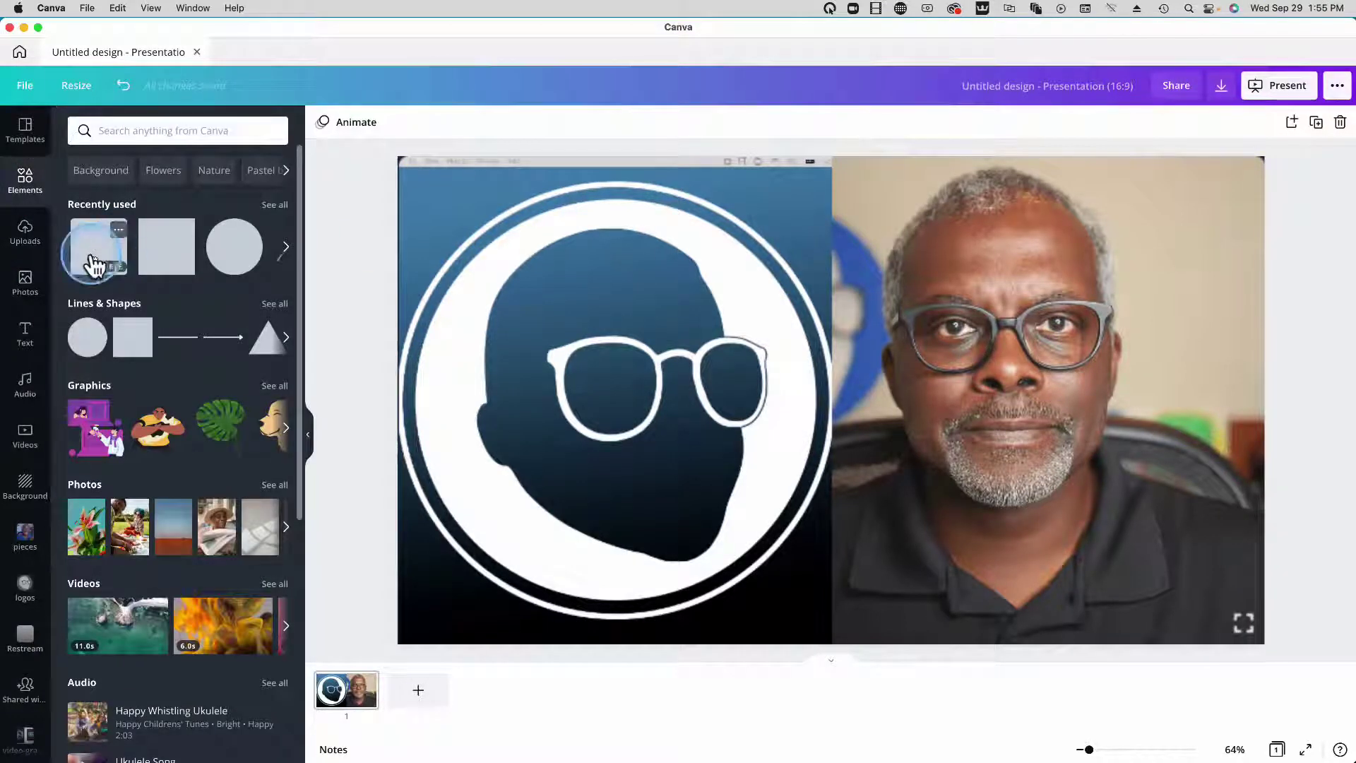
{"action": "left_click", "coordinate": [99, 262]}
{"action": "left_click_drag", "start_coordinate": [823, 434], "coordinate": [1031, 379]}
{"action": "left_click", "coordinate": [1232, 125]}
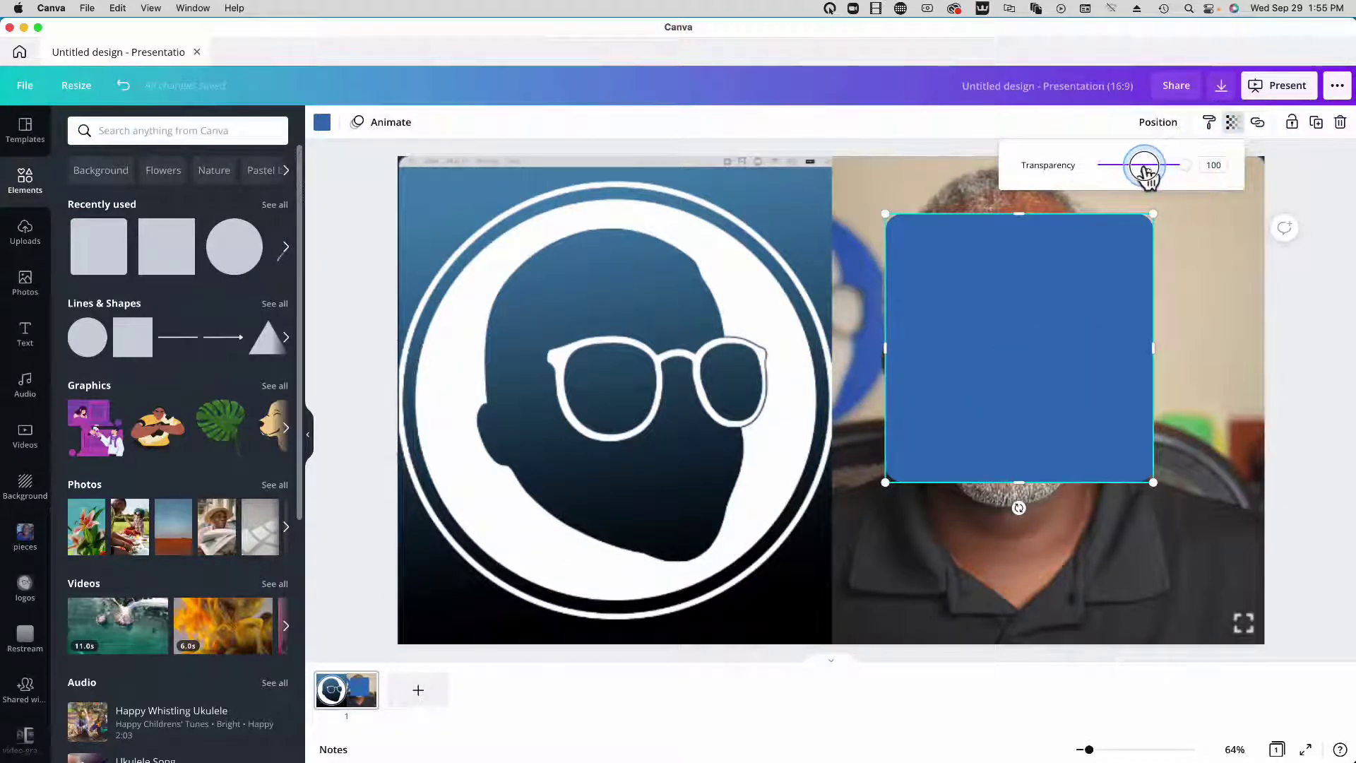
{"action": "left_click_drag", "start_coordinate": [1166, 170], "coordinate": [1134, 164]}
- Move and stretch the rounded square so it covers most of the camera half, leaving a margin around it
{"action": "left_click_drag", "start_coordinate": [988, 341], "coordinate": [963, 313]}
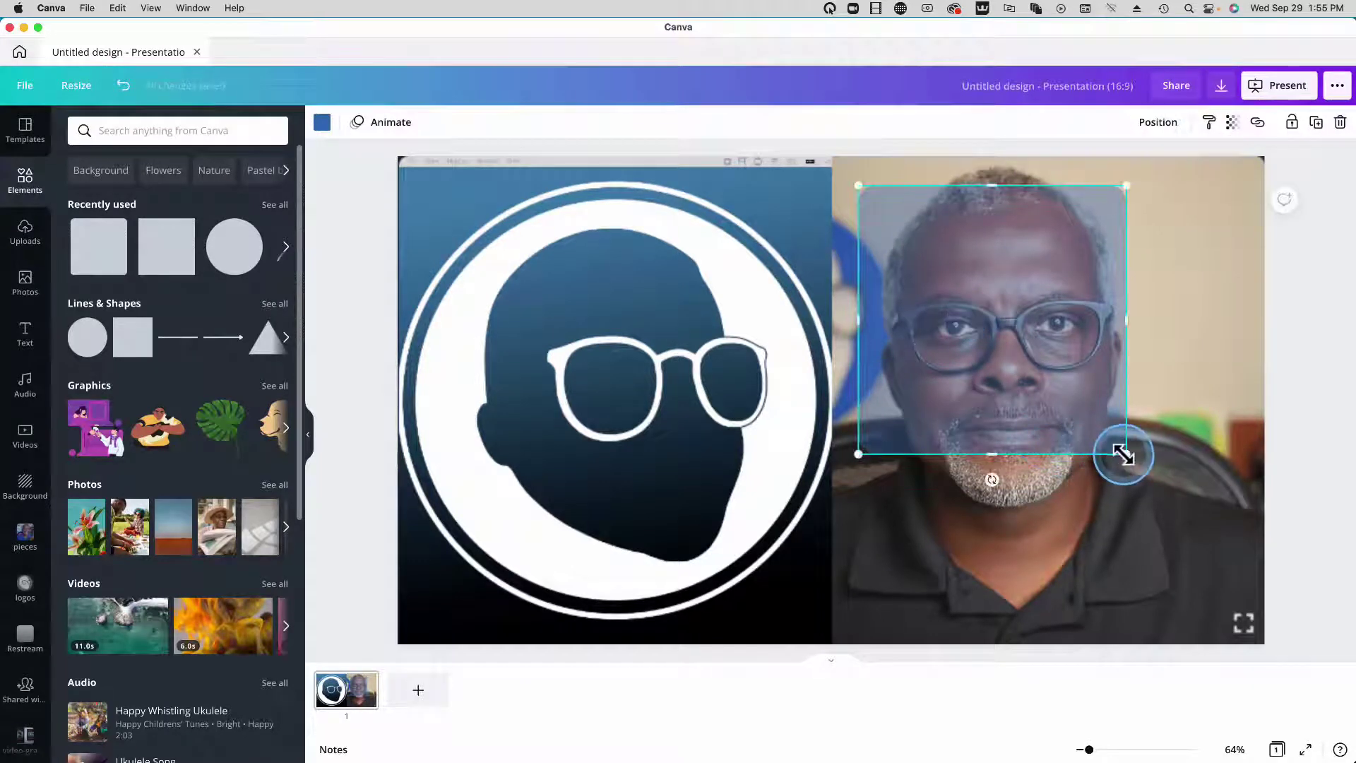
{"action": "left_click_drag", "start_coordinate": [1126, 456], "coordinate": [1181, 580]}
{"action": "left_click_drag", "start_coordinate": [1038, 544], "coordinate": [1037, 606]}
{"action": "left_click_drag", "start_coordinate": [1223, 411], "coordinate": [1241, 393]}
- Delete the reference layout image and set the rounded shape's transparency to 100
{"action": "left_click", "coordinate": [629, 319]}
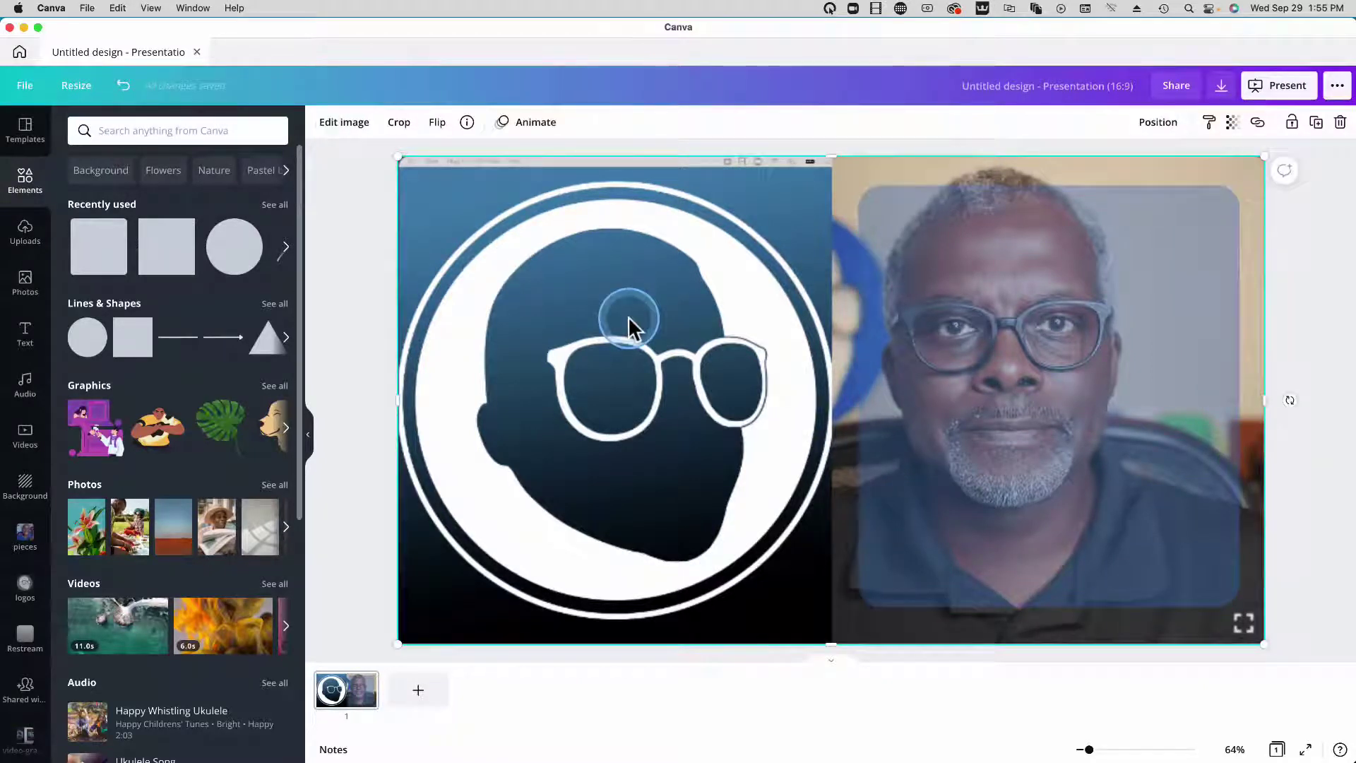
{"action": "key", "text": "Delete"}
{"action": "left_click", "coordinate": [1045, 283]}
{"action": "left_click", "coordinate": [1232, 123]}
{"action": "left_click", "coordinate": [1133, 167]}
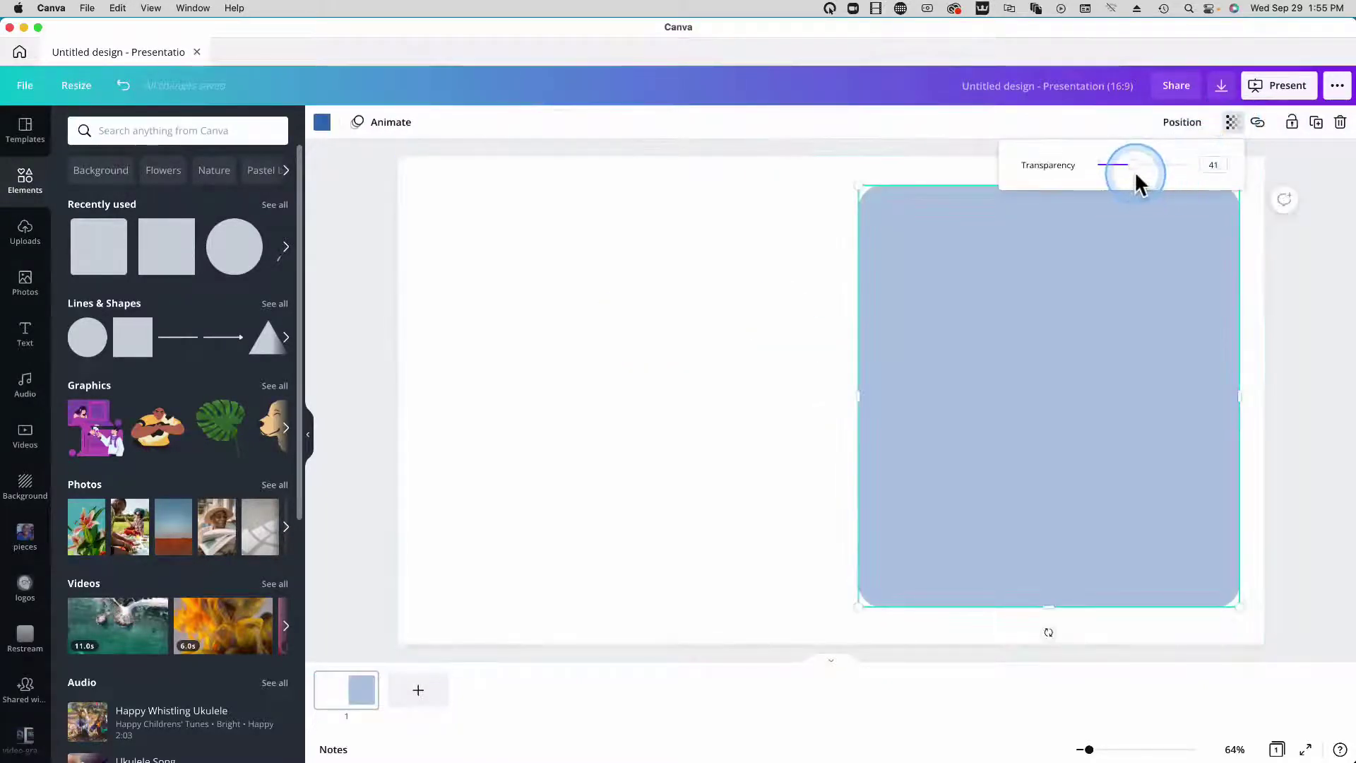
{"action": "left_click_drag", "start_coordinate": [1133, 167], "coordinate": [1235, 167]}
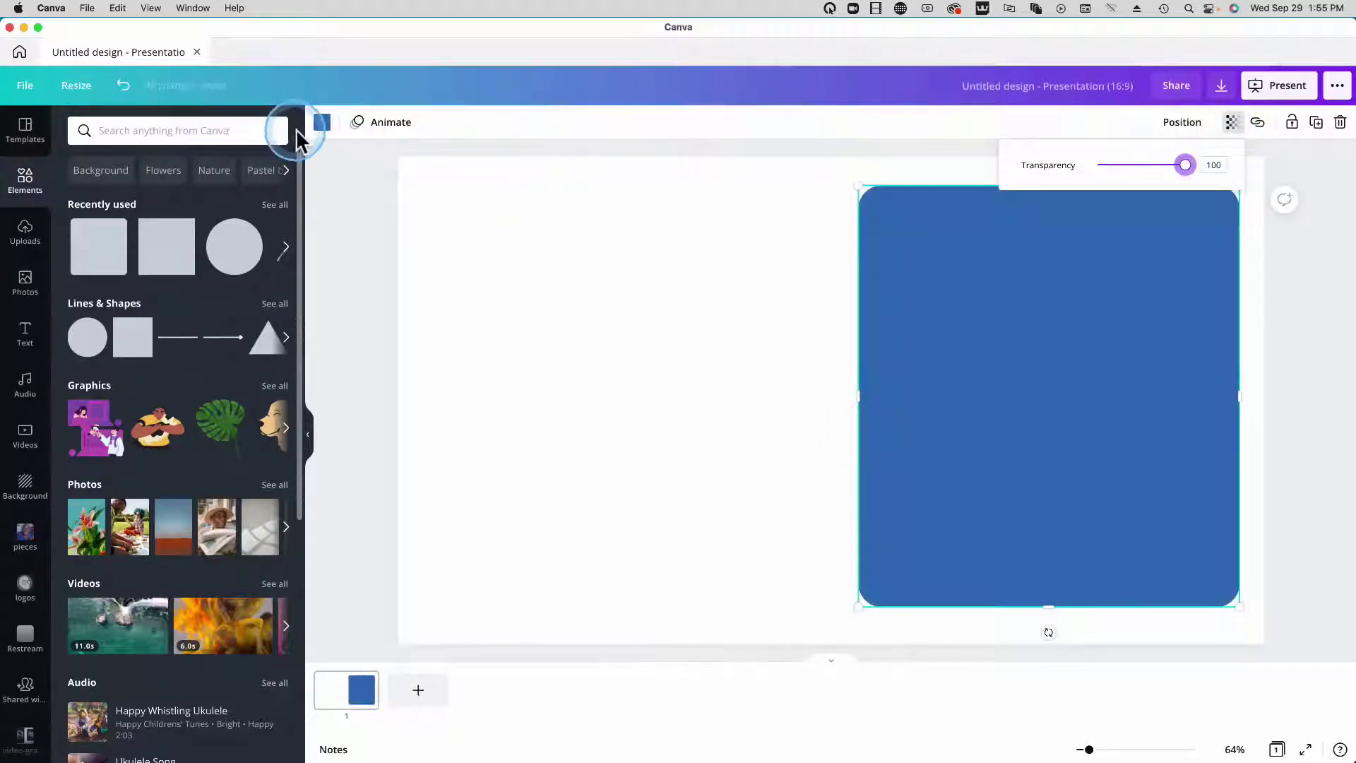
- Change the rounded shape's fill colour to black
{"action": "left_click", "coordinate": [322, 127]}
{"action": "left_click", "coordinate": [200, 273]}
{"action": "left_click", "coordinate": [357, 254]}
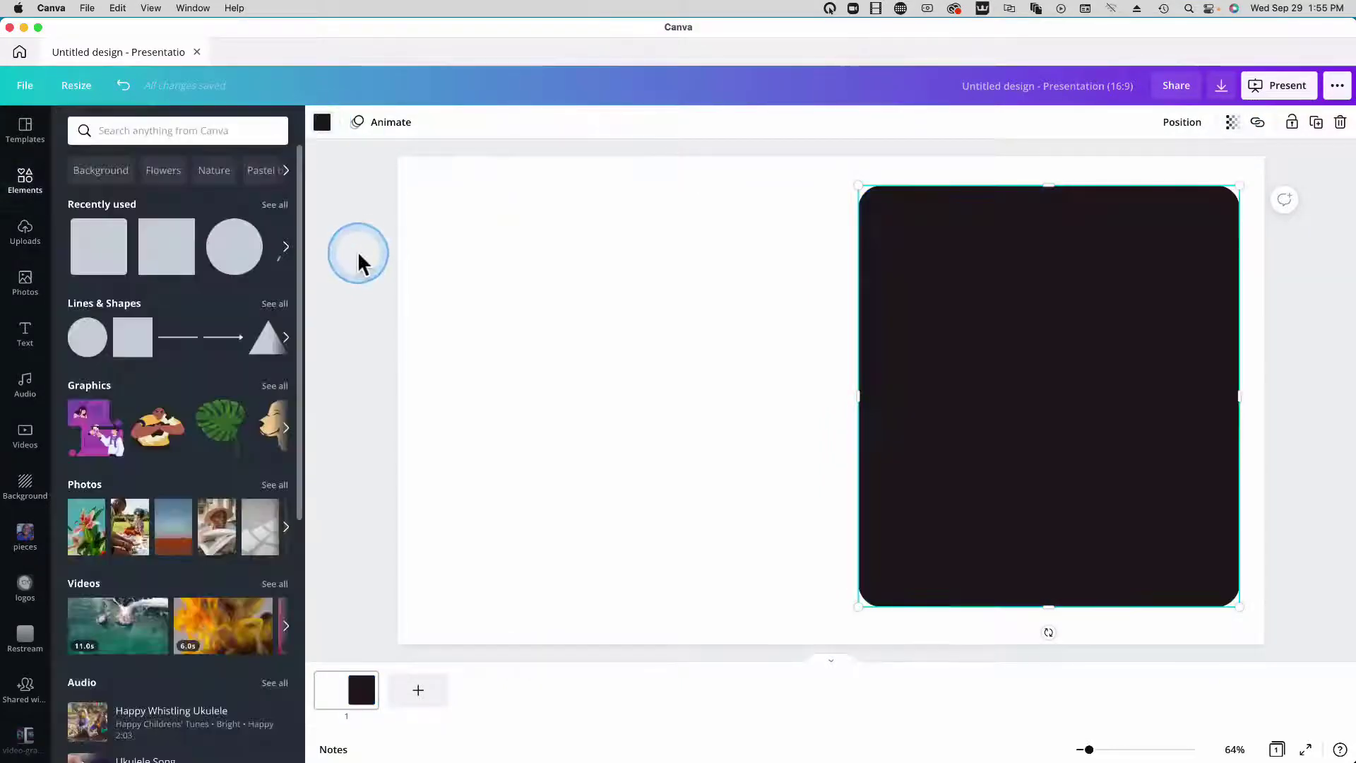
- Add a second page and apply the Special Projects layout from the Group Weekly Updates template
{"action": "left_click", "coordinate": [418, 694]}
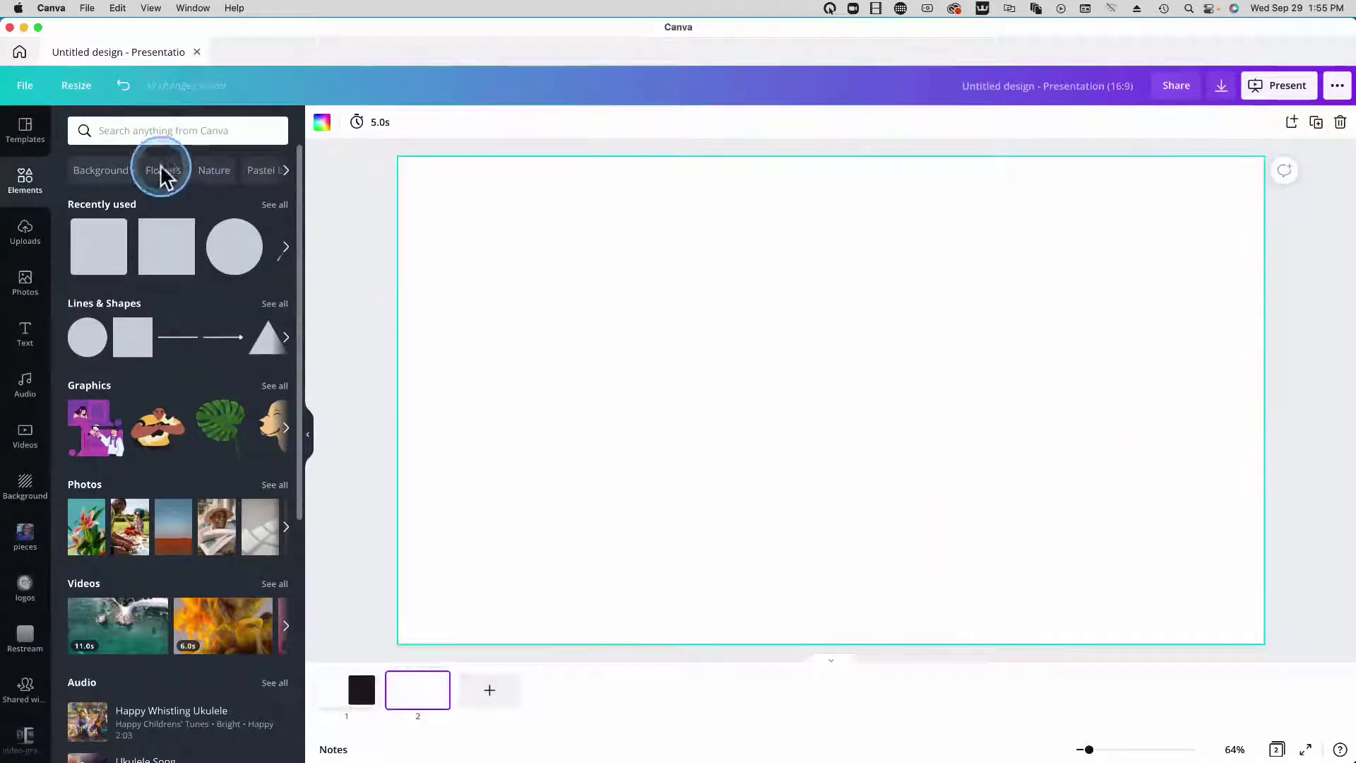
{"action": "left_click", "coordinate": [25, 131]}
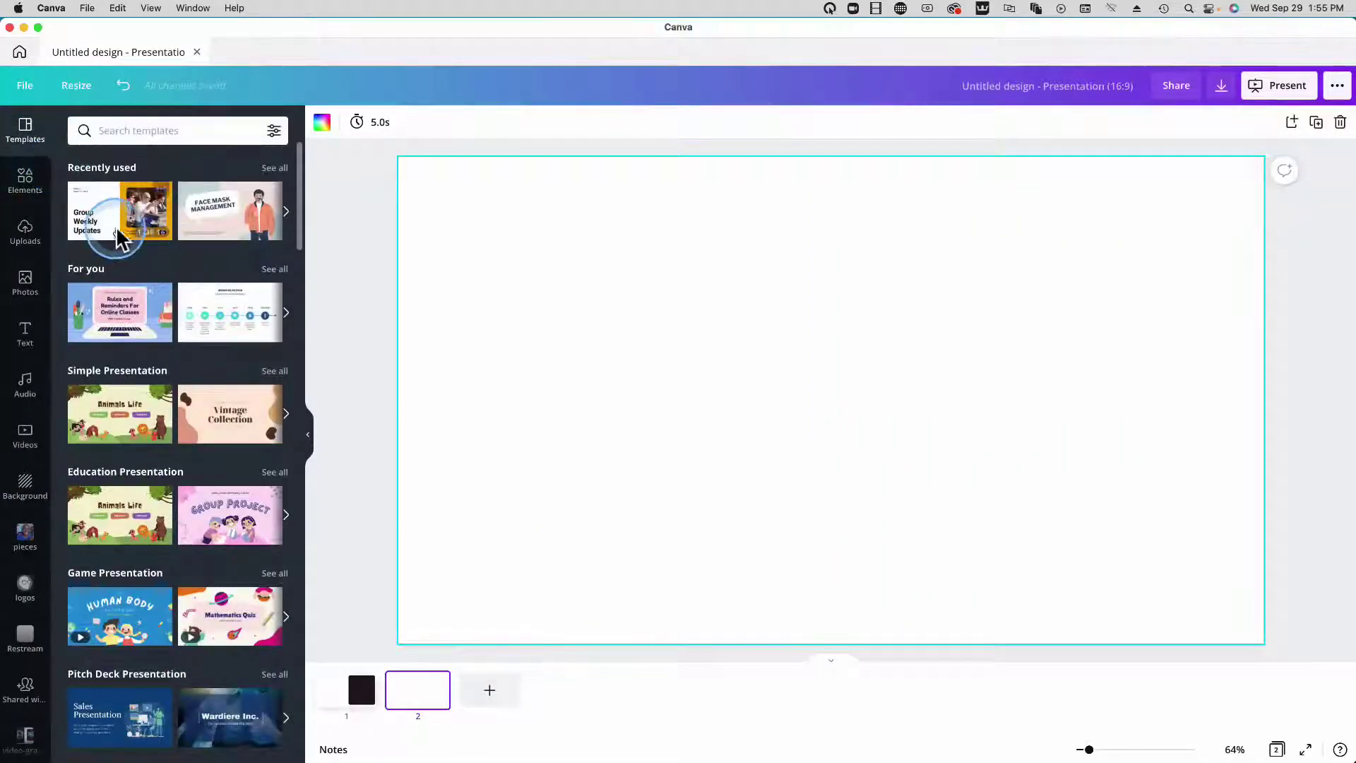
{"action": "left_click", "coordinate": [118, 230]}
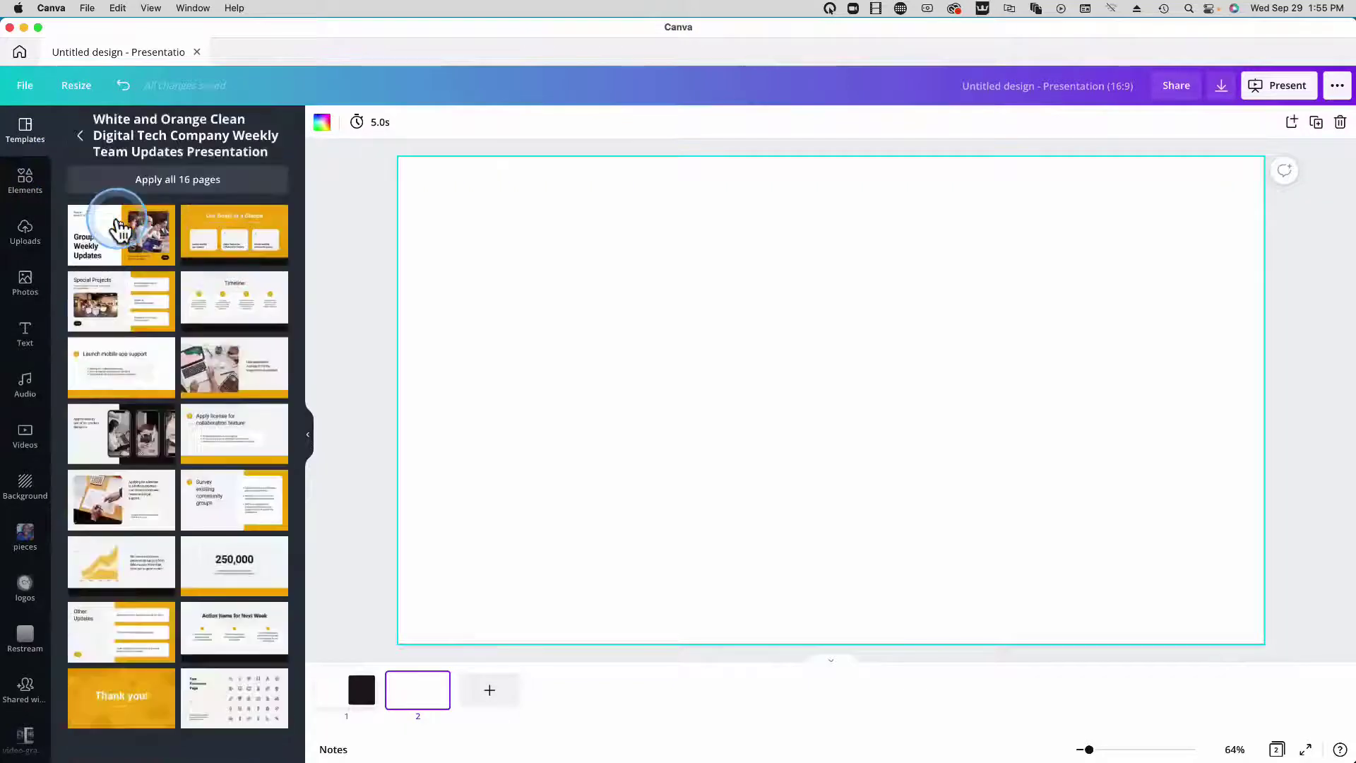
{"action": "left_click", "coordinate": [130, 316]}
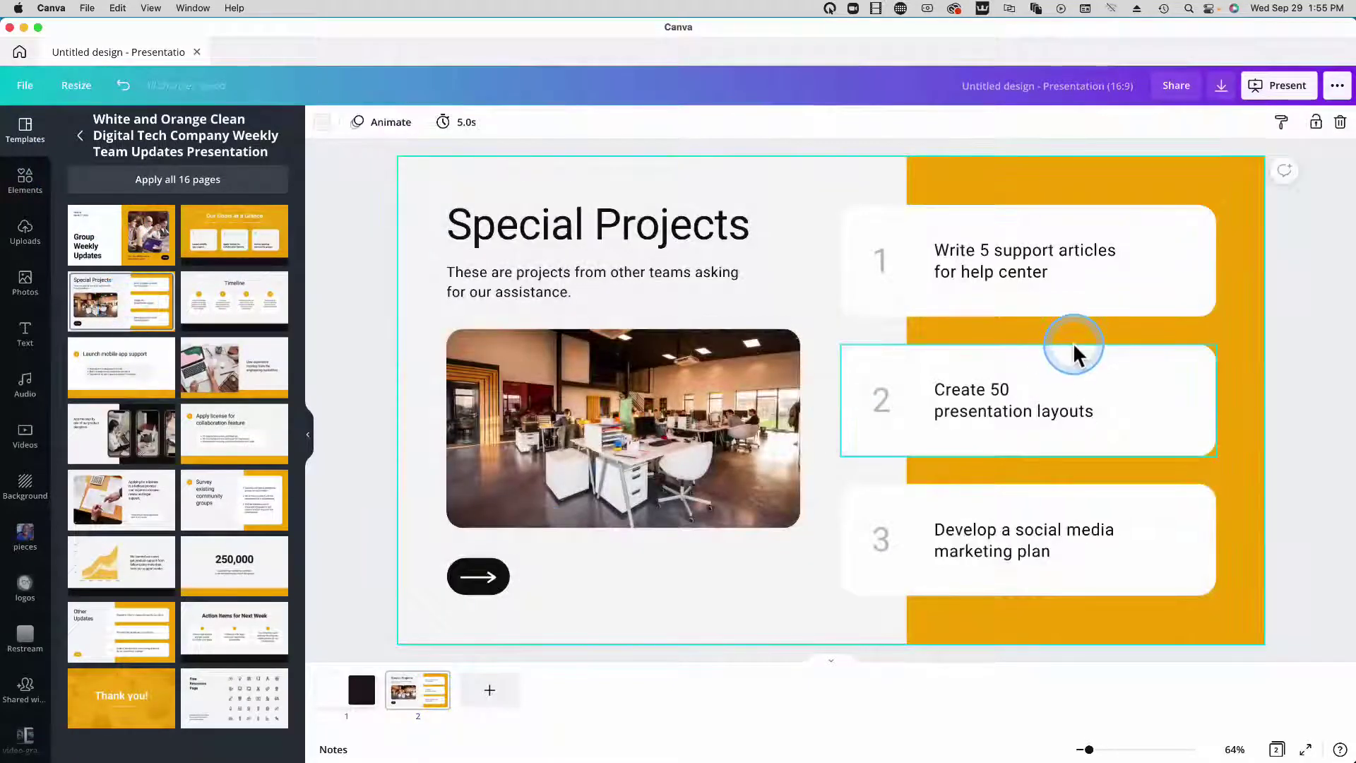
- Delete the office photo and the arrow button beneath it from page 2
{"action": "mouse_move", "coordinate": [360, 706]}
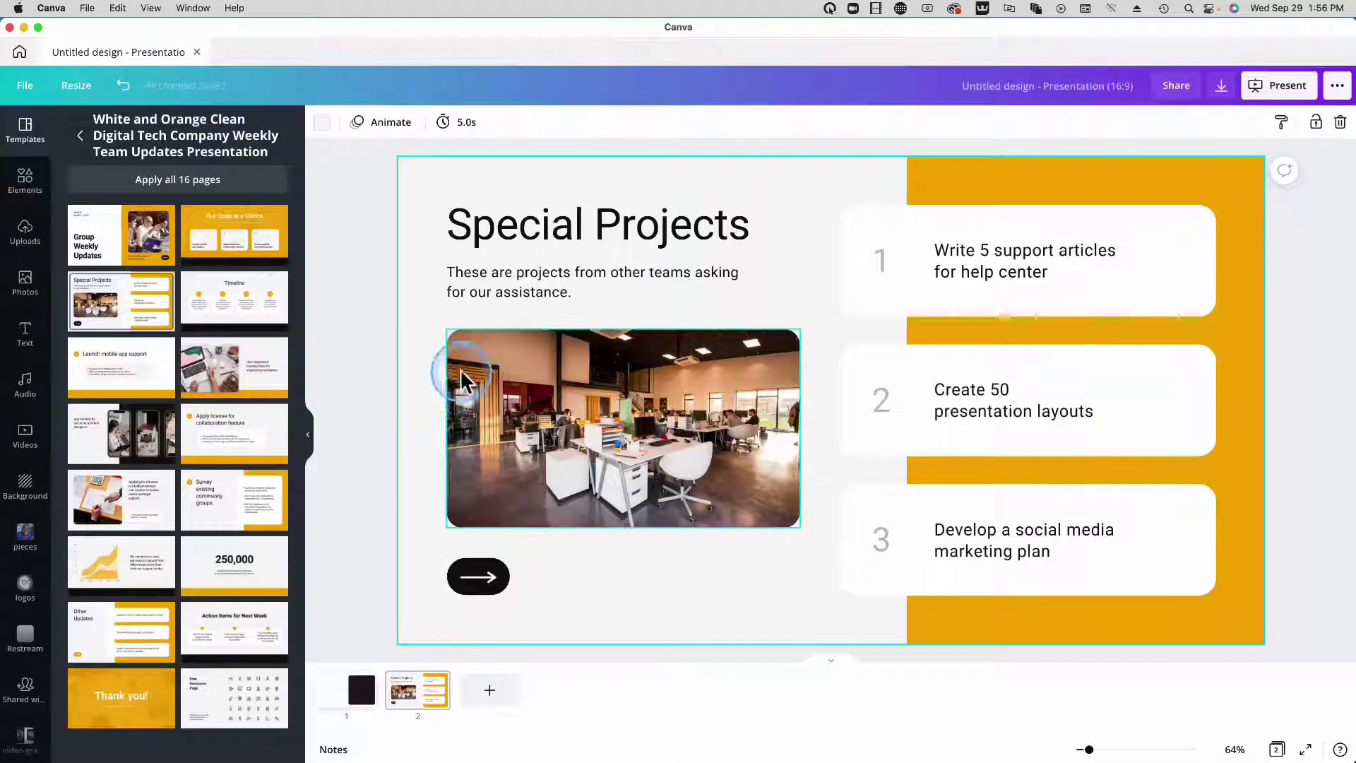
{"action": "left_click_drag", "start_coordinate": [425, 332], "coordinate": [569, 608]}
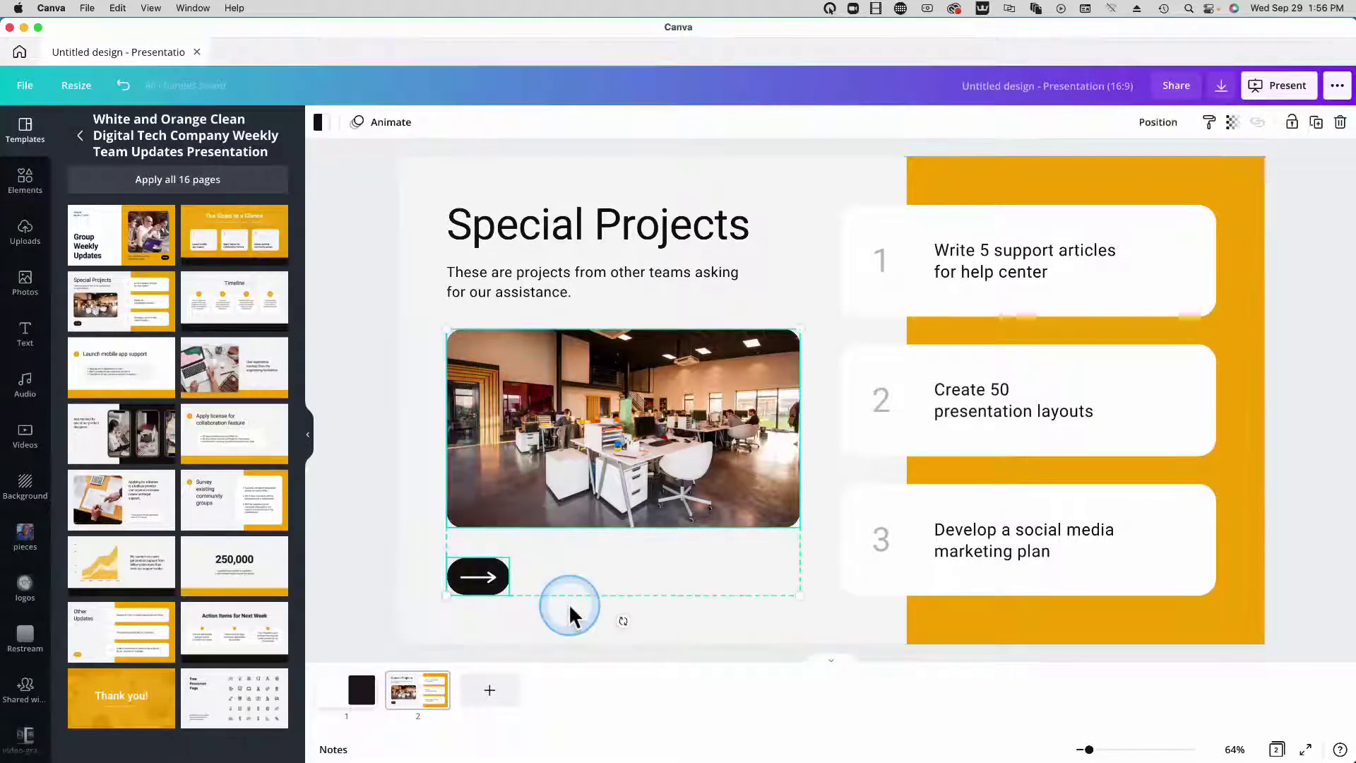
{"action": "key", "text": "Delete"}
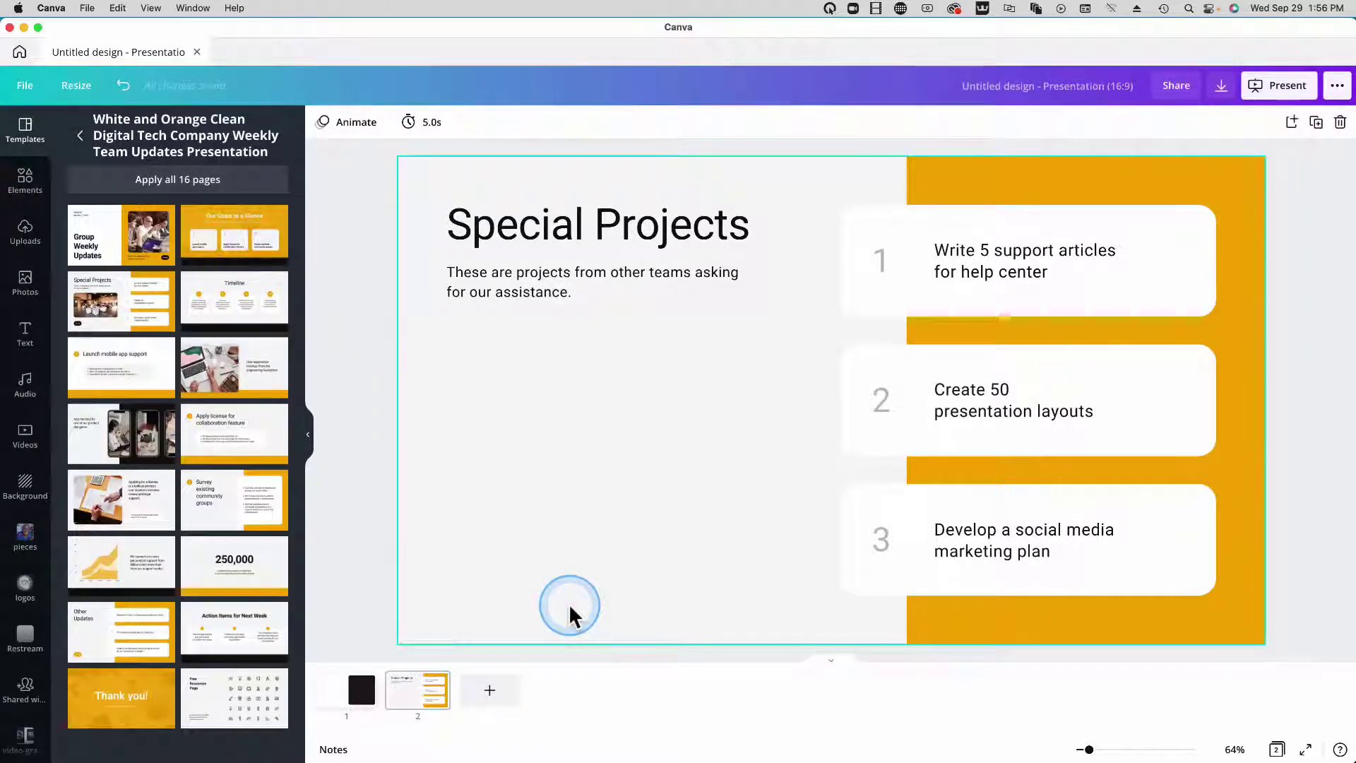
- Shift the Special Projects heading and subtext toward the page's upper-left corner and move the three numbered cards onto the grey area
{"action": "left_click", "coordinate": [515, 290]}
{"action": "left_click_drag", "start_coordinate": [515, 290], "coordinate": [484, 266]}
{"action": "left_click", "coordinate": [578, 385]}
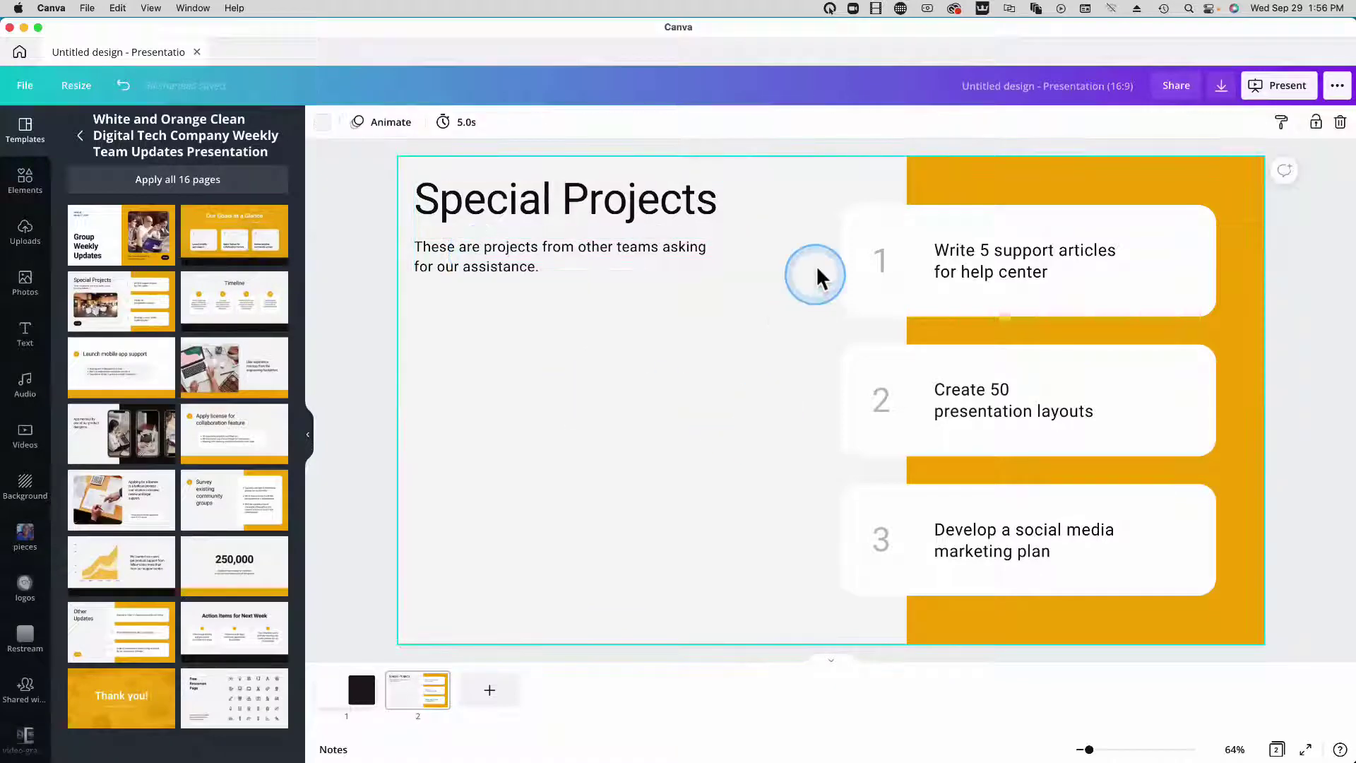
{"action": "left_click_drag", "start_coordinate": [812, 206], "coordinate": [994, 539]}
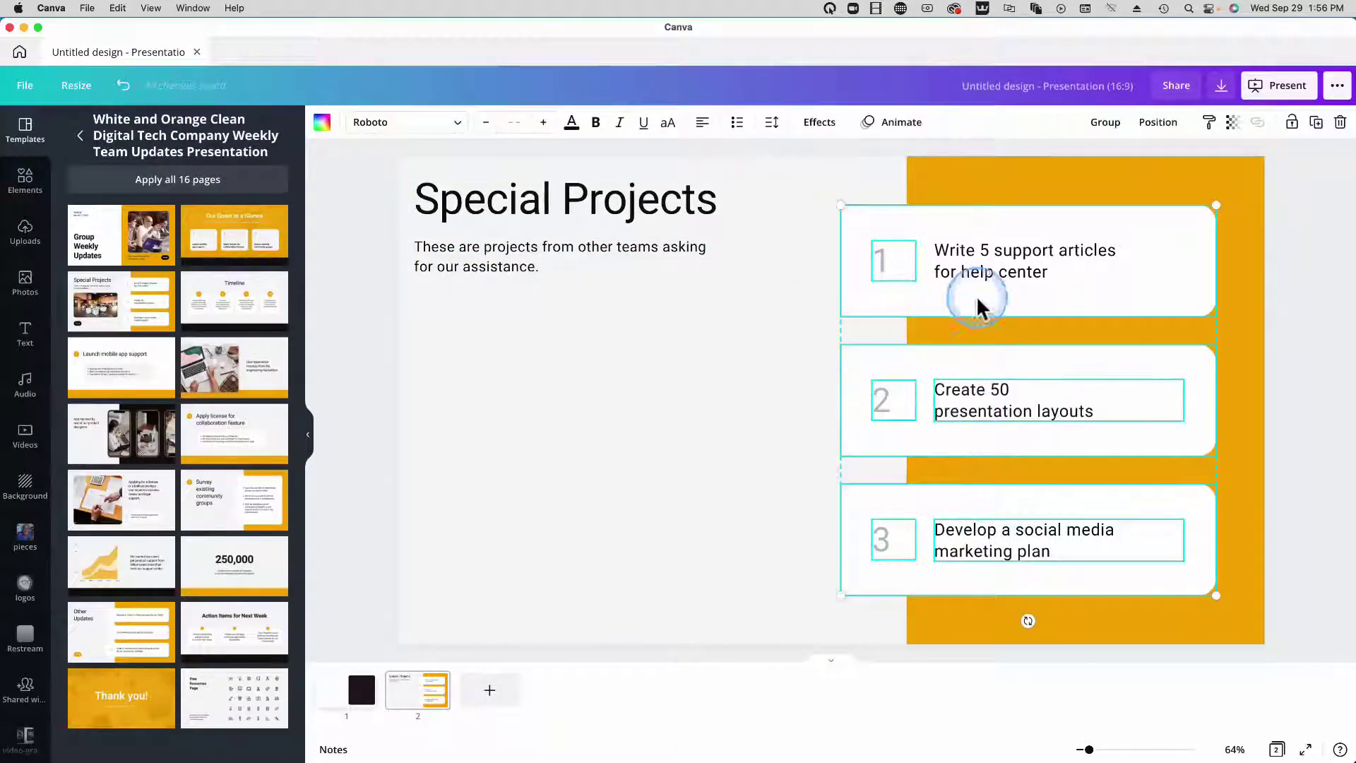
{"action": "left_click_drag", "start_coordinate": [978, 278], "coordinate": [606, 303]}
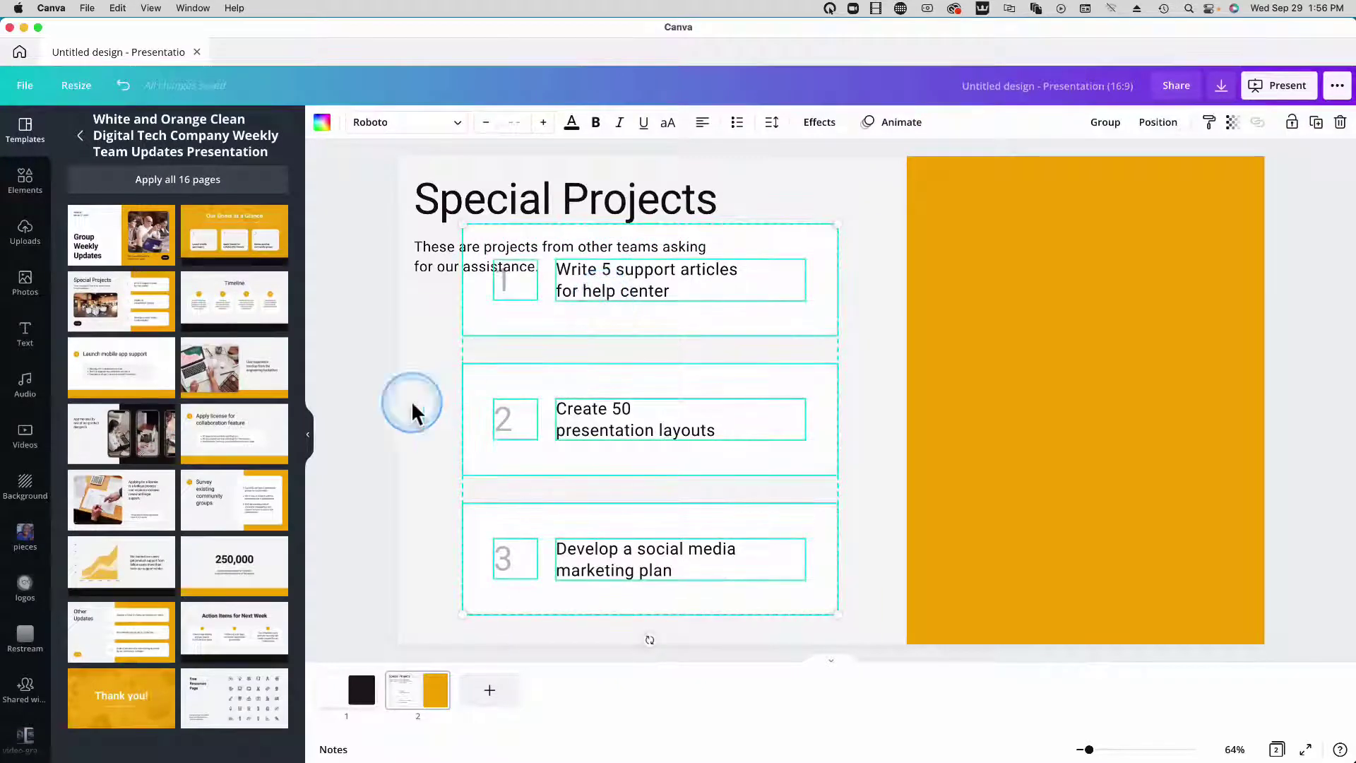
- Copy the black rounded shape from page 1 and paste it over the orange panel on page 2
{"action": "left_click", "coordinate": [360, 703]}
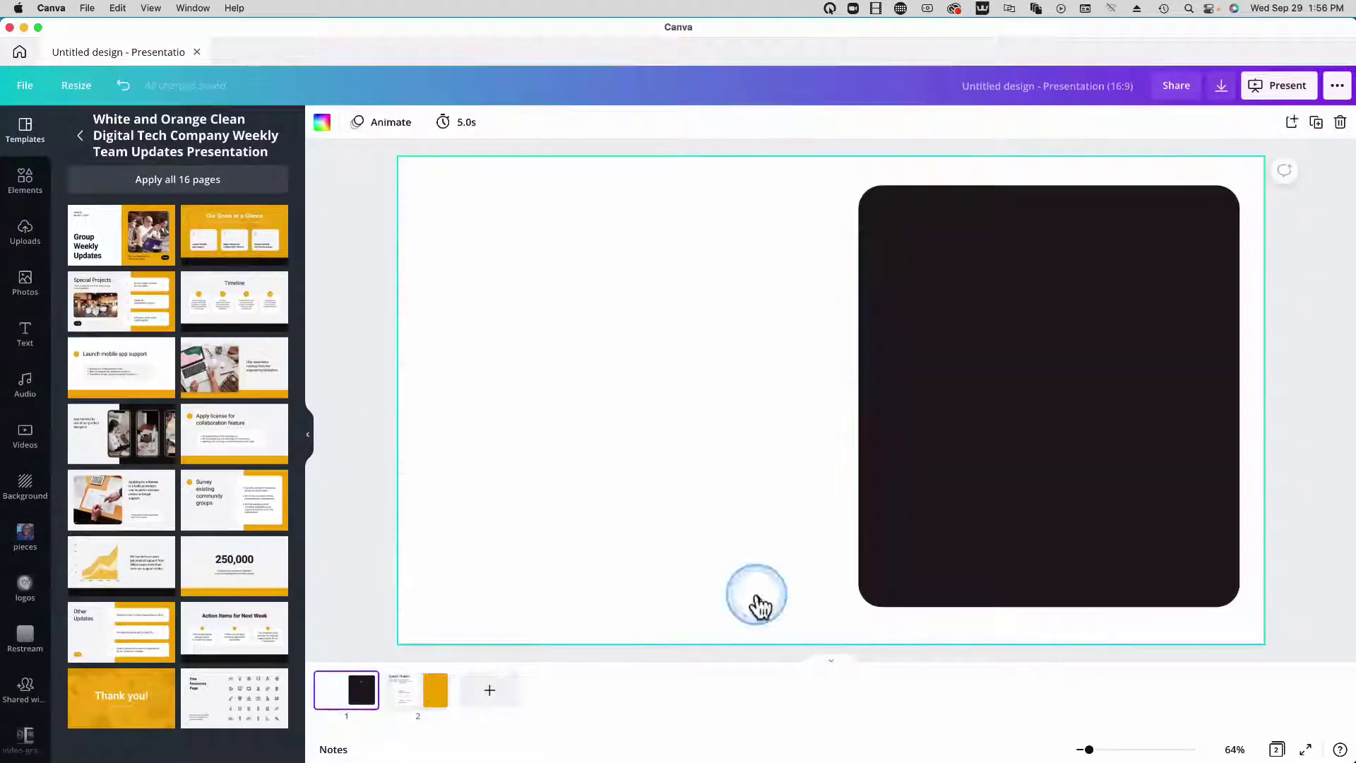
{"action": "left_click", "coordinate": [998, 492]}
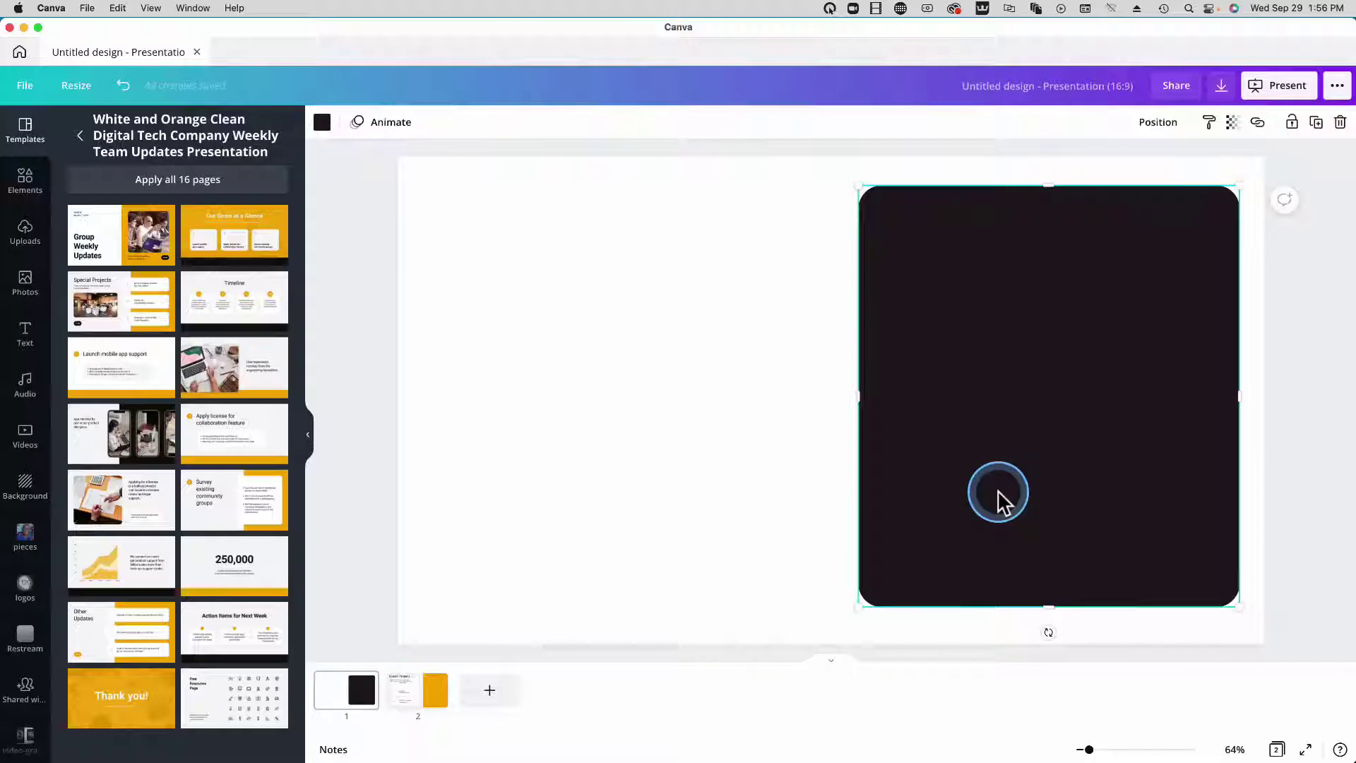
{"action": "scroll", "coordinate": [682, 646], "scroll_direction": "down", "scroll_amount": 5}
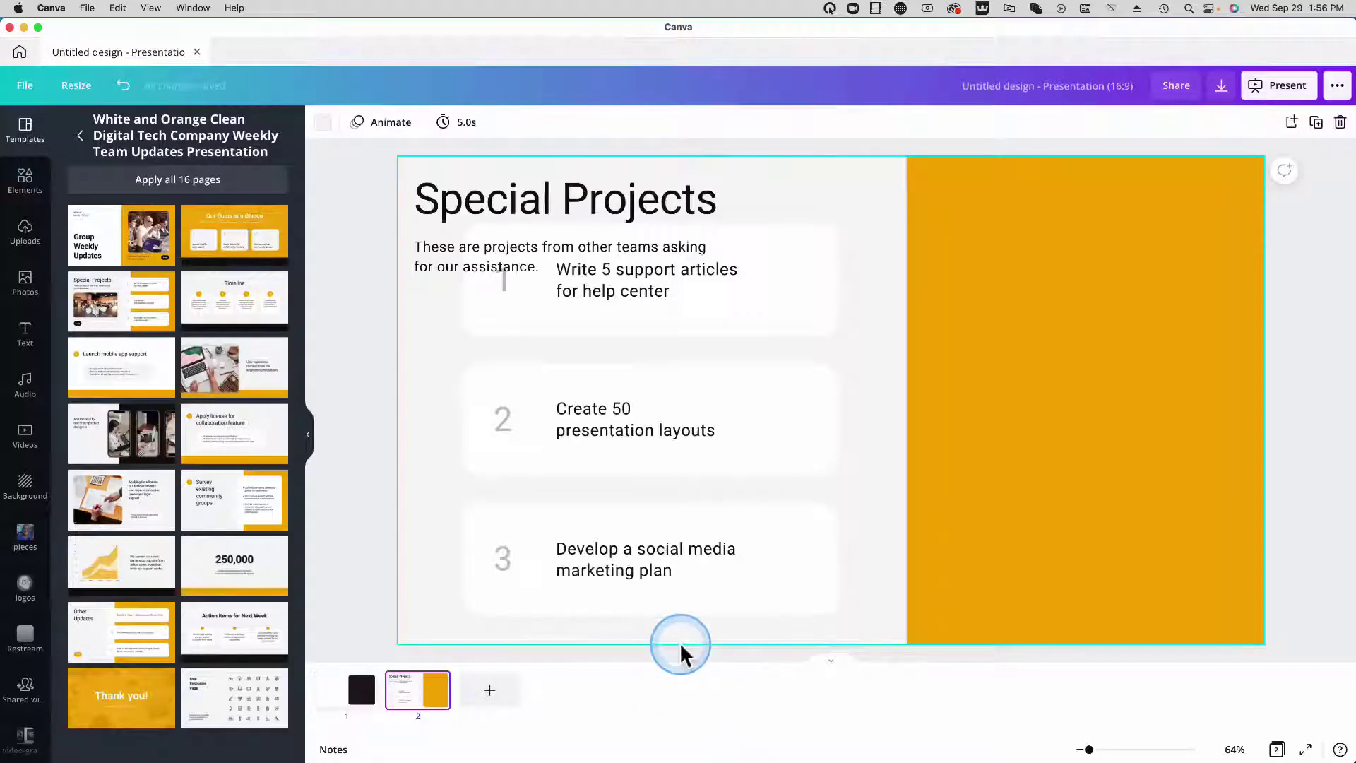
{"action": "key", "text": "super+v"}
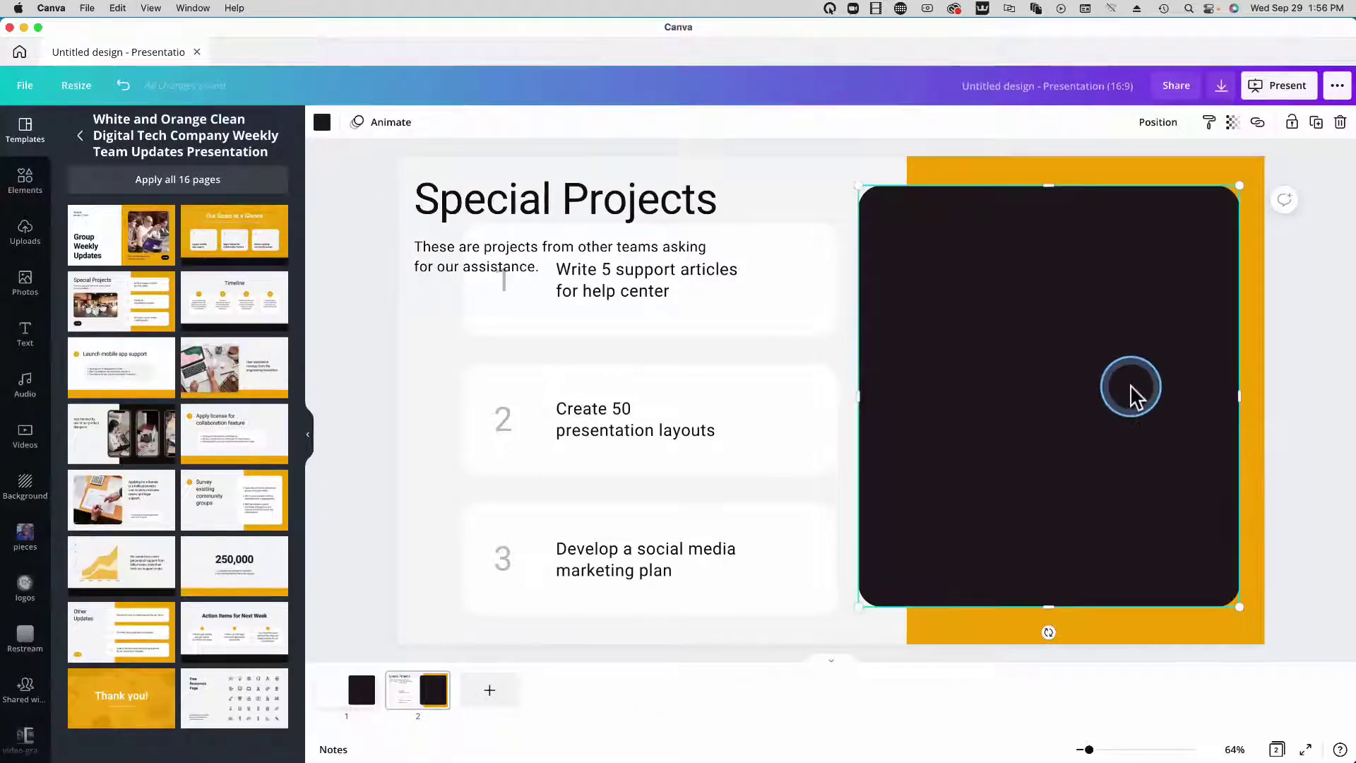
- Widen the orange panel to the left so it frames the black rounded shape on every side
{"action": "left_click", "coordinate": [1317, 445]}
{"action": "left_click", "coordinate": [1028, 628]}
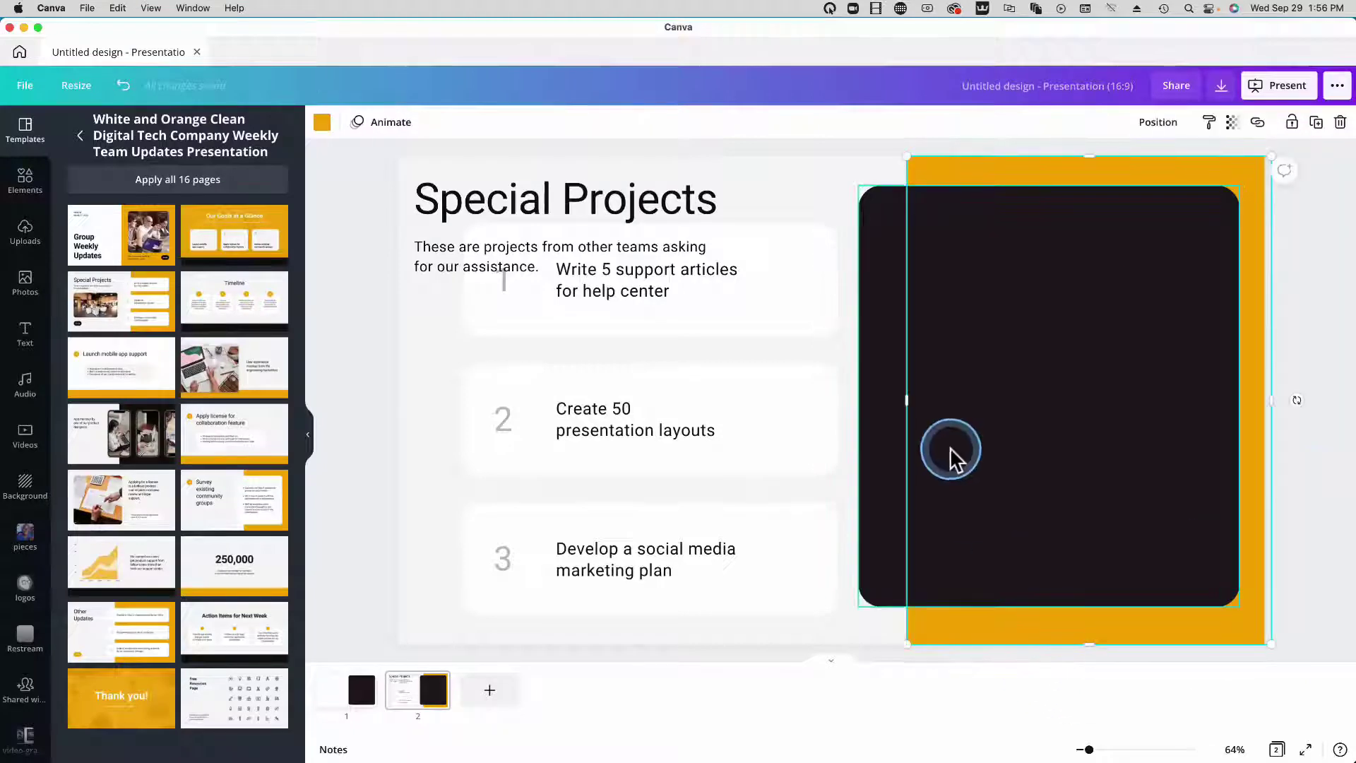
{"action": "left_click_drag", "start_coordinate": [909, 401], "coordinate": [827, 396]}
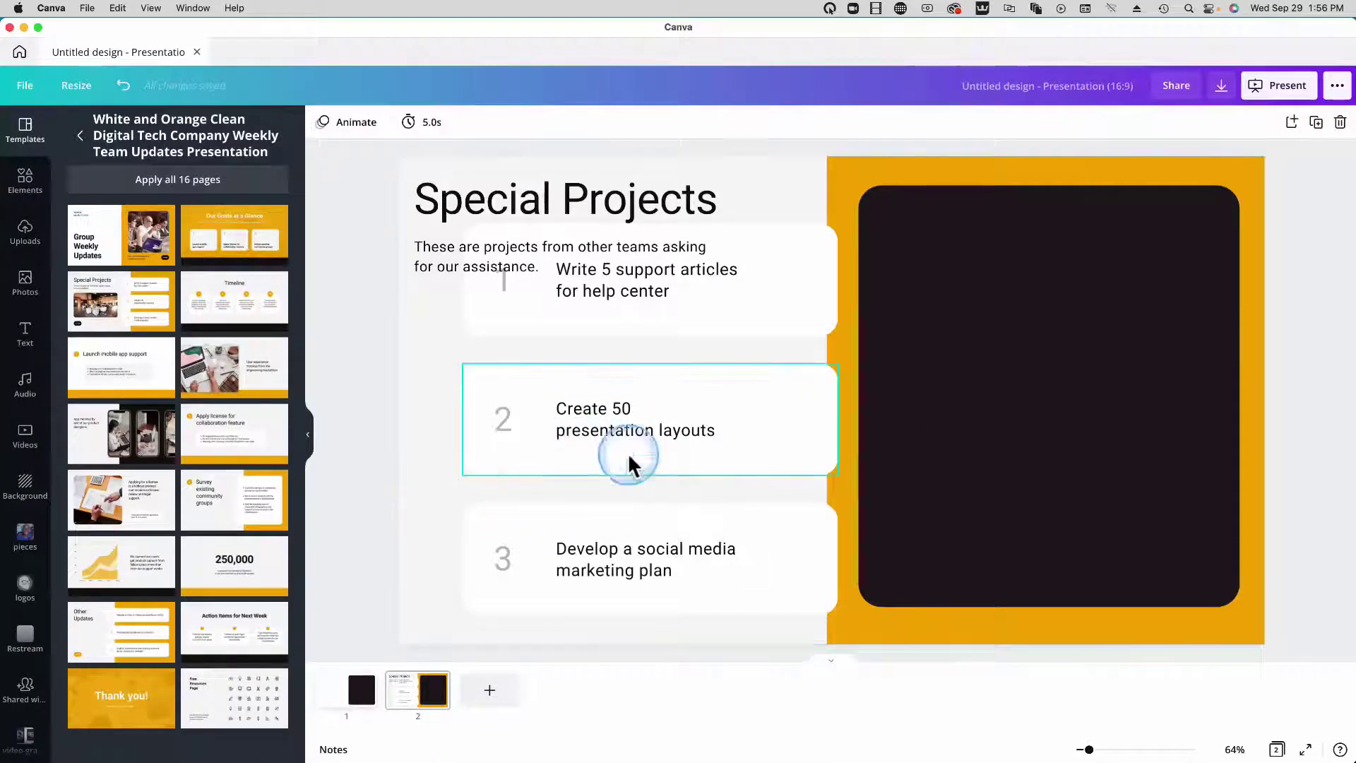
- Reposition the three numbered cards on the grey area, closing the gaps so they stack tightly beneath the subtext
{"action": "left_click", "coordinate": [460, 510]}
{"action": "left_click_drag", "start_coordinate": [448, 502], "coordinate": [602, 554]}
{"action": "left_click_drag", "start_coordinate": [446, 384], "coordinate": [601, 439]}
{"action": "left_click_drag", "start_coordinate": [393, 360], "coordinate": [506, 303]}
{"action": "left_click_drag", "start_coordinate": [609, 288], "coordinate": [596, 311]}
{"action": "left_click", "coordinate": [364, 370]}
{"action": "left_click_drag", "start_coordinate": [442, 544], "coordinate": [611, 565]}
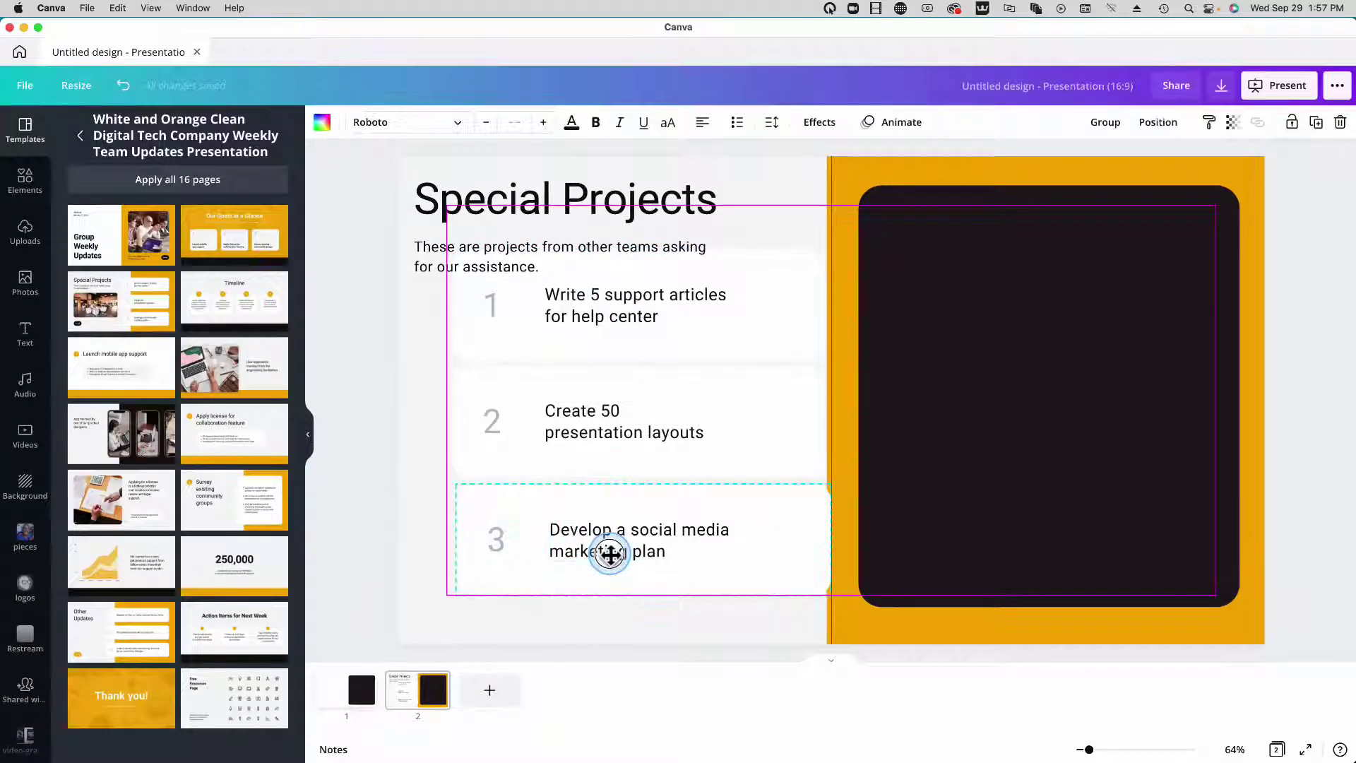
{"action": "left_click", "coordinate": [363, 438]}
{"action": "left_click_drag", "start_coordinate": [438, 385], "coordinate": [603, 452]}
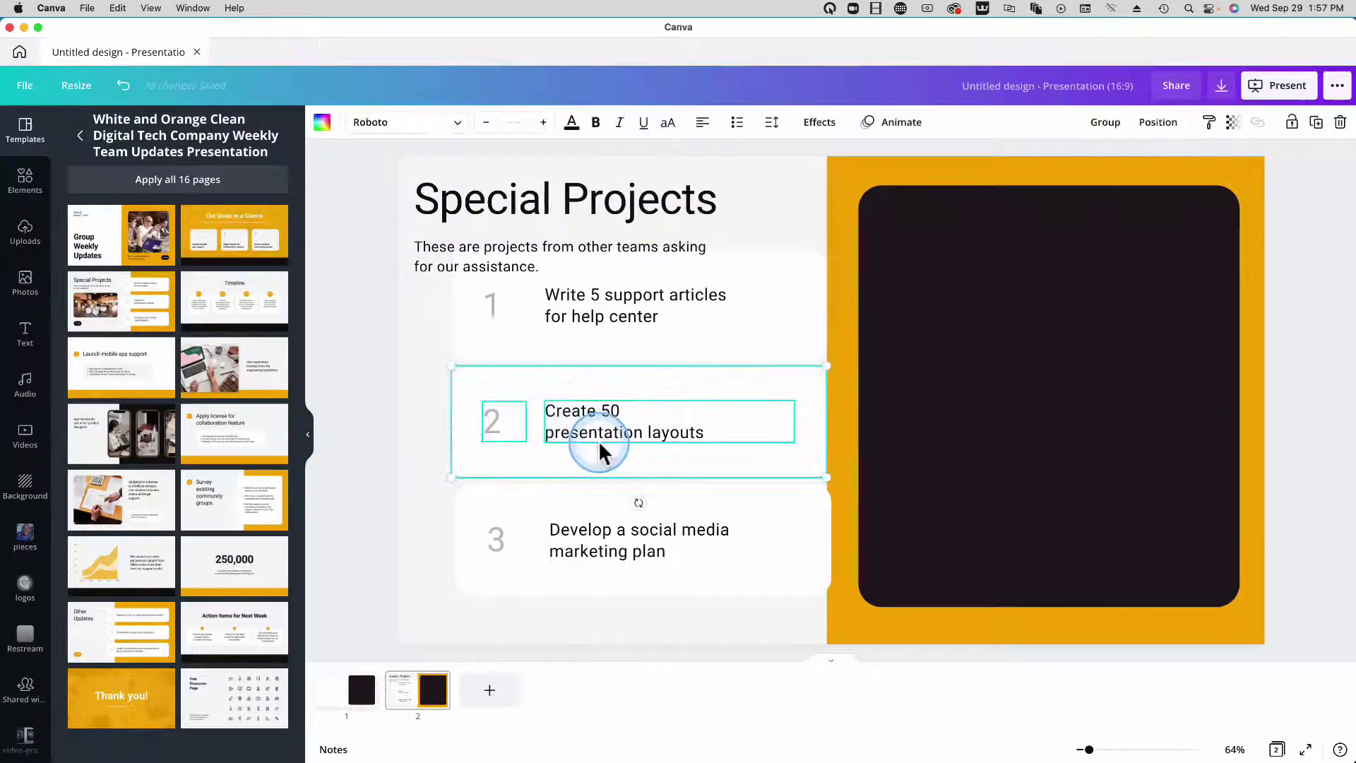
{"action": "left_click", "coordinate": [357, 294]}
{"action": "left_click_drag", "start_coordinate": [620, 396], "coordinate": [620, 396]}
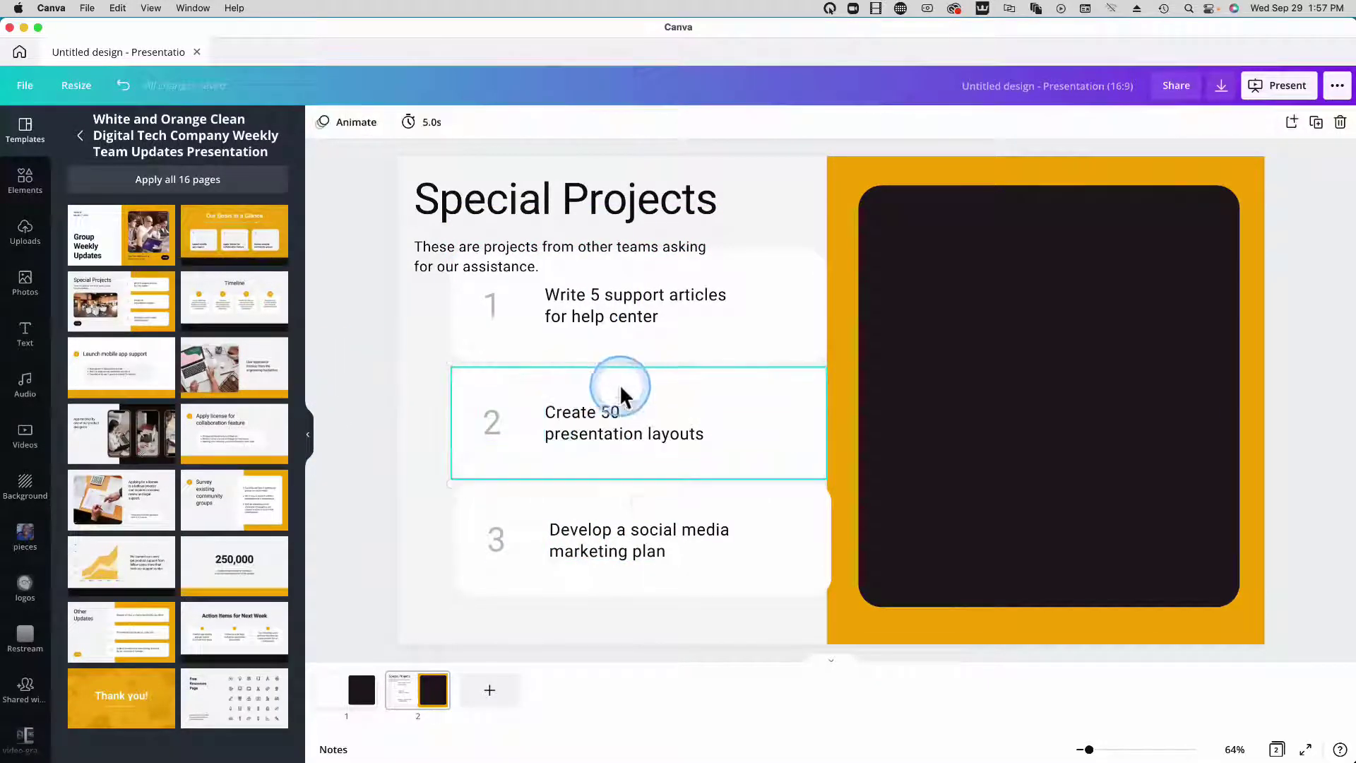
- Stretch the white background of card 2 rightward across the orange panel's edge, and undo the last change
{"action": "left_click", "coordinate": [803, 418]}
{"action": "left_click_drag", "start_coordinate": [834, 423], "coordinate": [897, 420]}
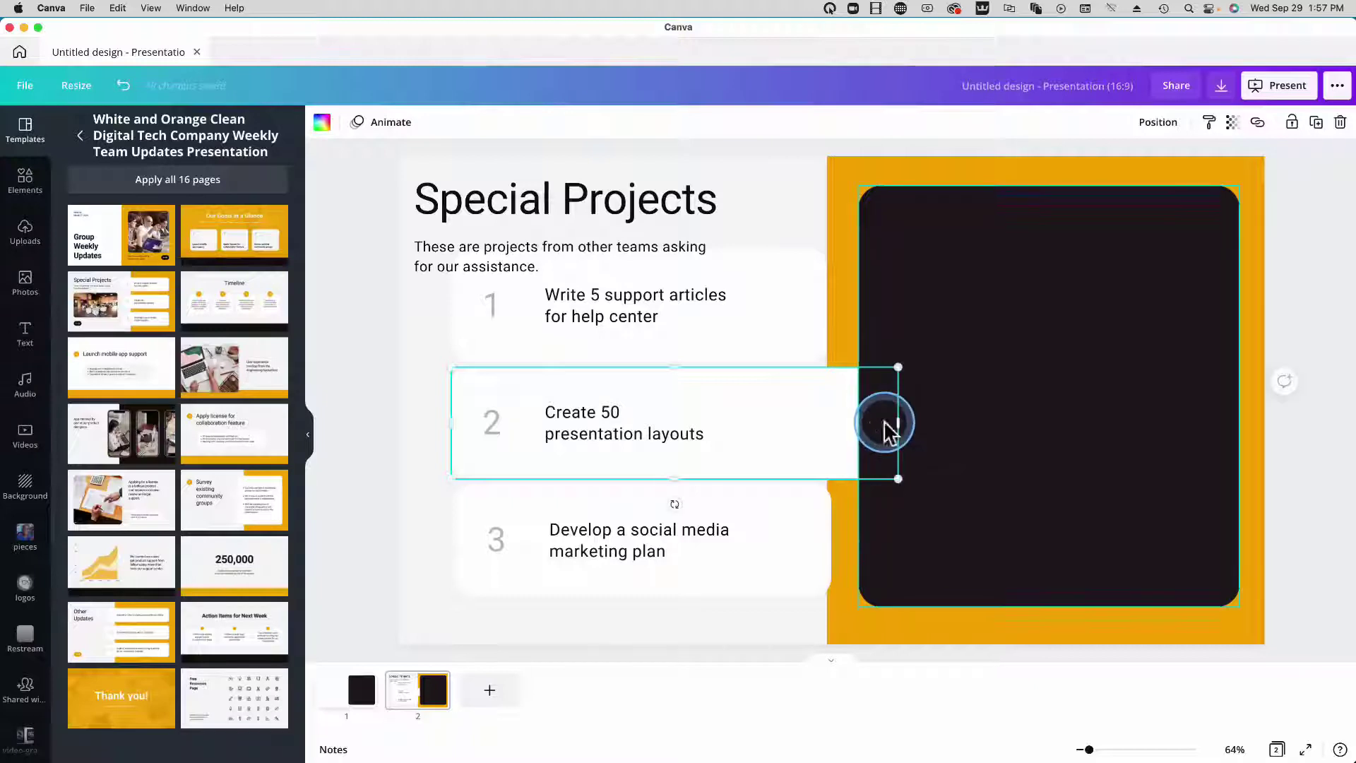
{"action": "key", "text": "super+z"}
- Send the black rounded shape and the orange panel together to the back, behind the white background of card 2
{"action": "left_click", "coordinate": [918, 316]}
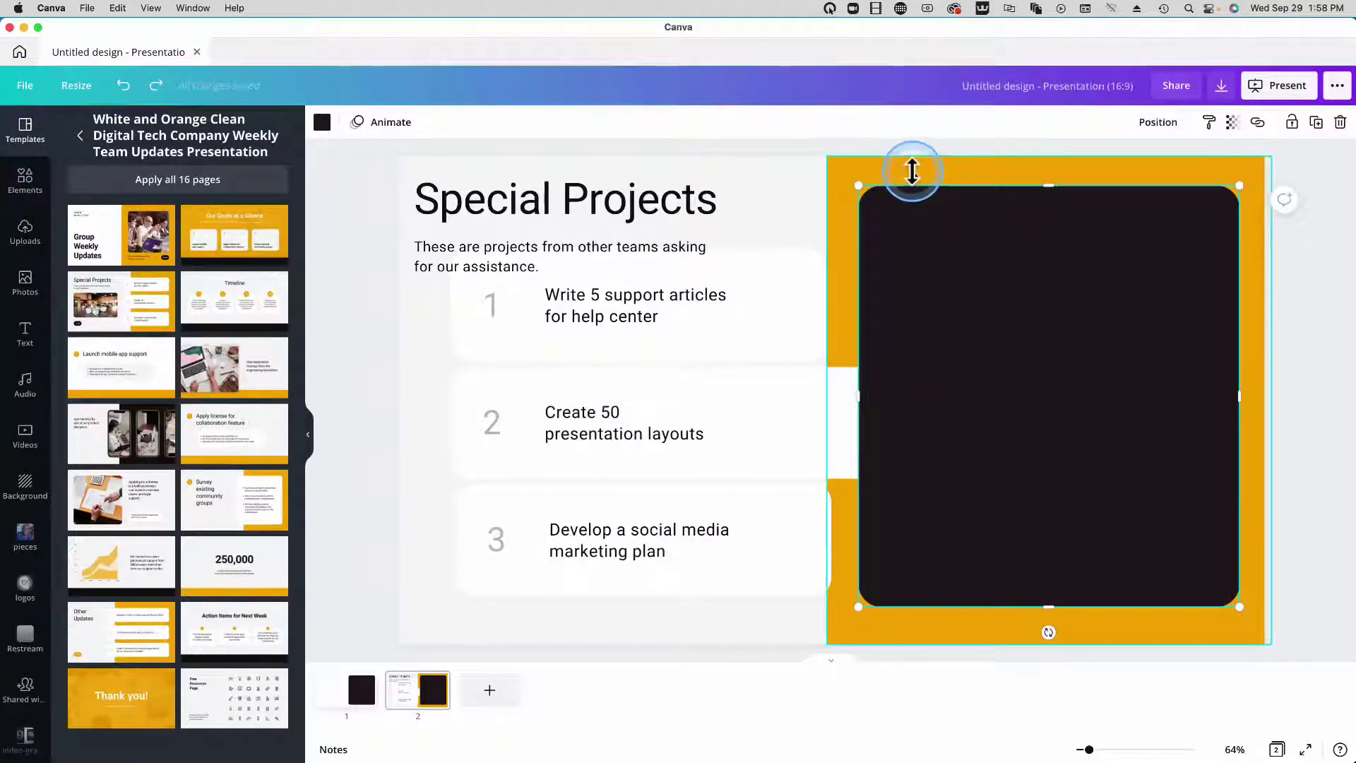
{"action": "left_click", "coordinate": [912, 173], "text": "shift"}
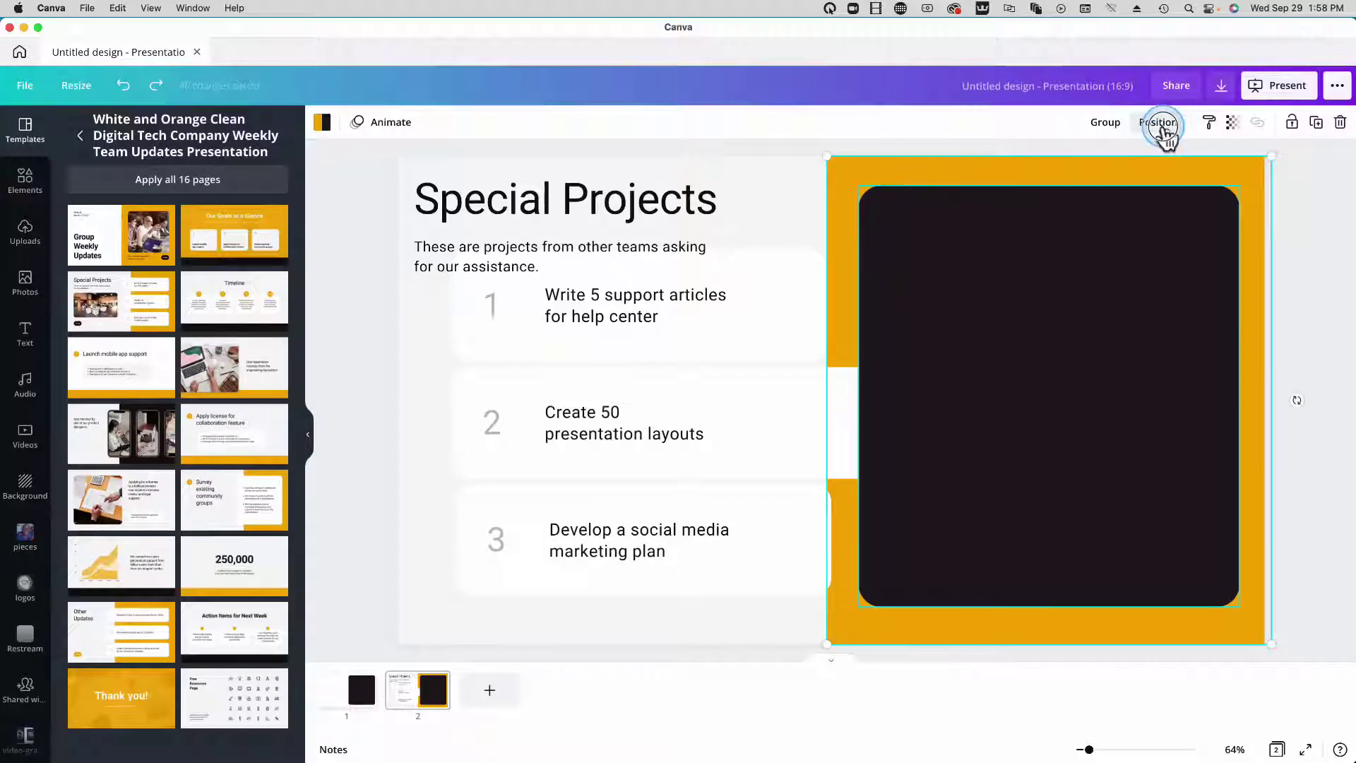
{"action": "left_click", "coordinate": [1158, 121]}
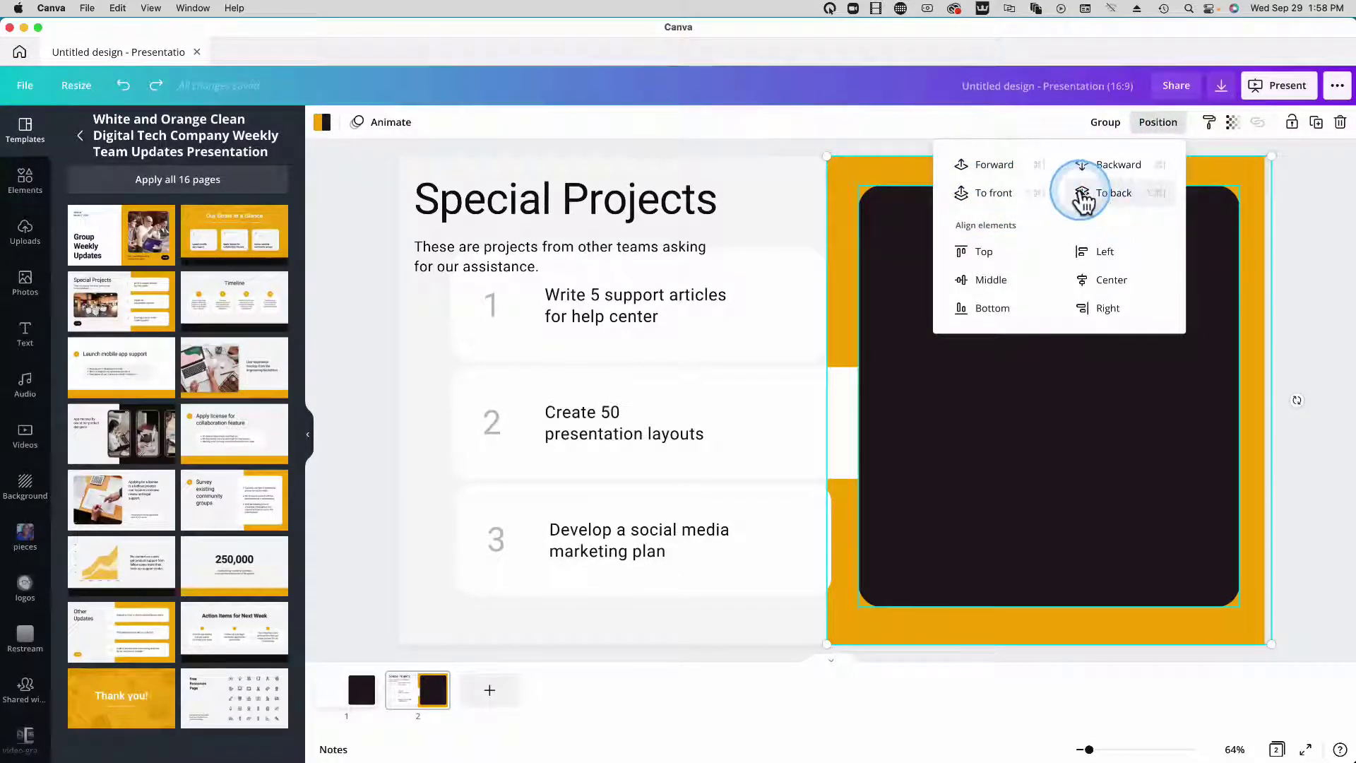
{"action": "left_click", "coordinate": [1084, 191]}
- Stretch the white backgrounds of cards 1 and 3 rightward over the orange panel, matching the right edge of card 2
{"action": "left_click", "coordinate": [825, 342]}
{"action": "left_click", "coordinate": [817, 318]}
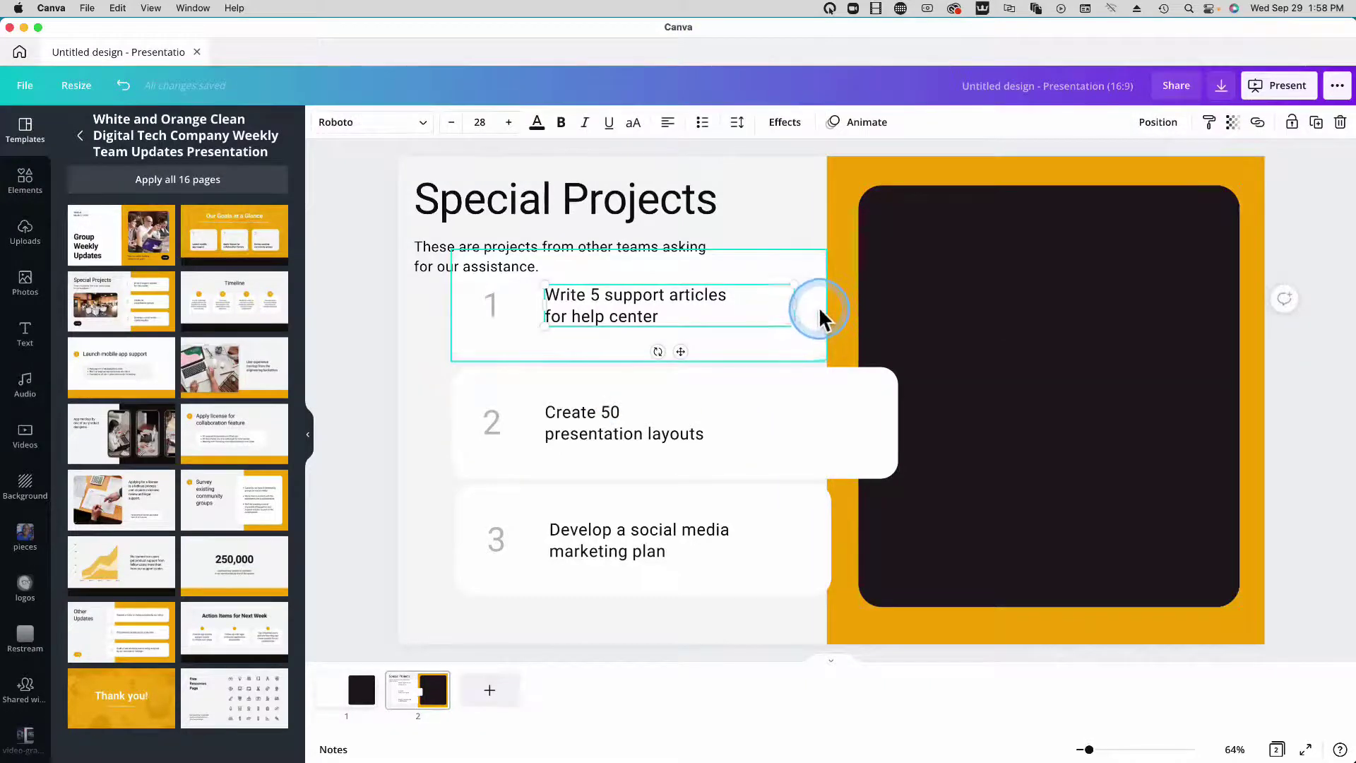
{"action": "left_click", "coordinate": [814, 309]}
{"action": "left_click_drag", "start_coordinate": [815, 309], "coordinate": [897, 308]}
{"action": "left_click", "coordinate": [819, 544]}
{"action": "left_click_drag", "start_coordinate": [828, 542], "coordinate": [897, 538]}
- Send the orange panel and black shape to the back again so that card 1 also overlaps them
{"action": "left_click", "coordinate": [945, 218]}
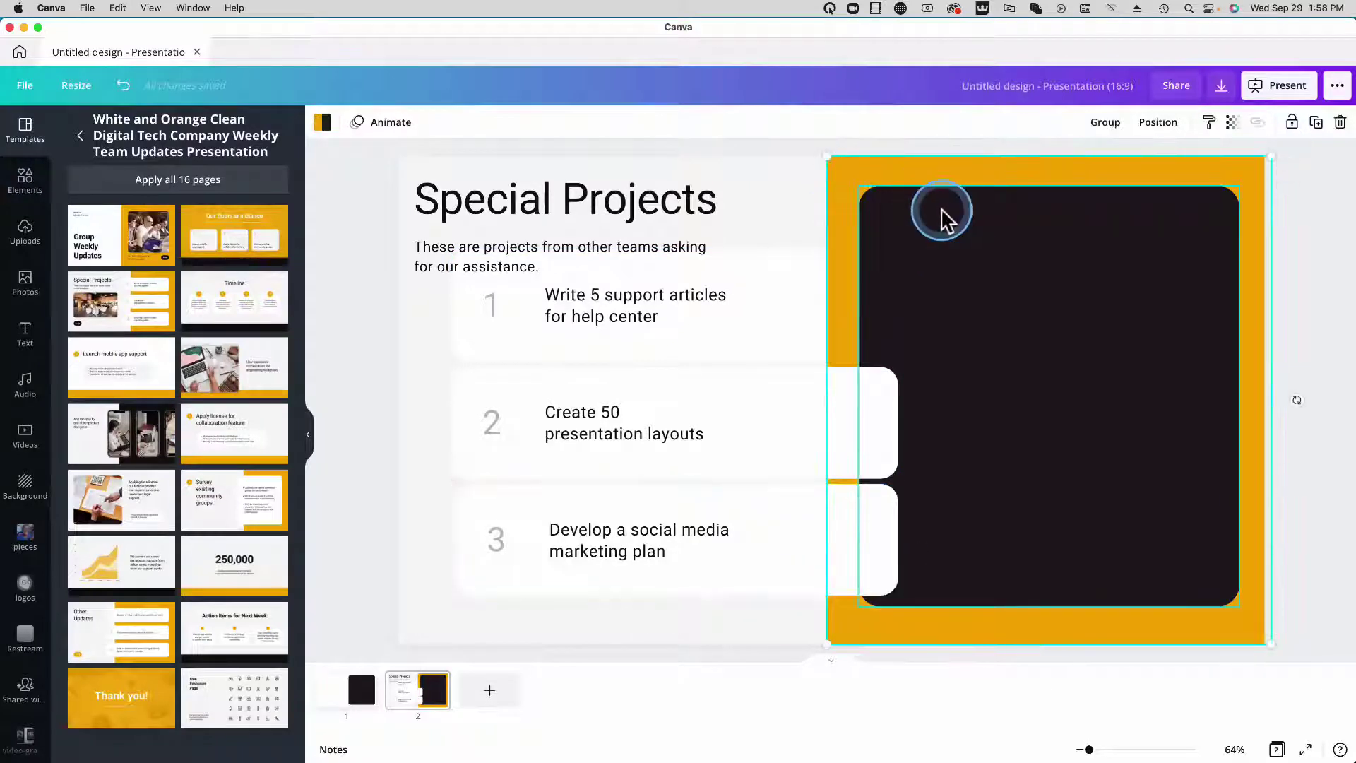
{"action": "left_click", "coordinate": [1143, 135]}
{"action": "left_click", "coordinate": [1080, 203]}
- Ungroup the subtext from the "Special Projects" title and delete the subtext
{"action": "left_click", "coordinate": [445, 263]}
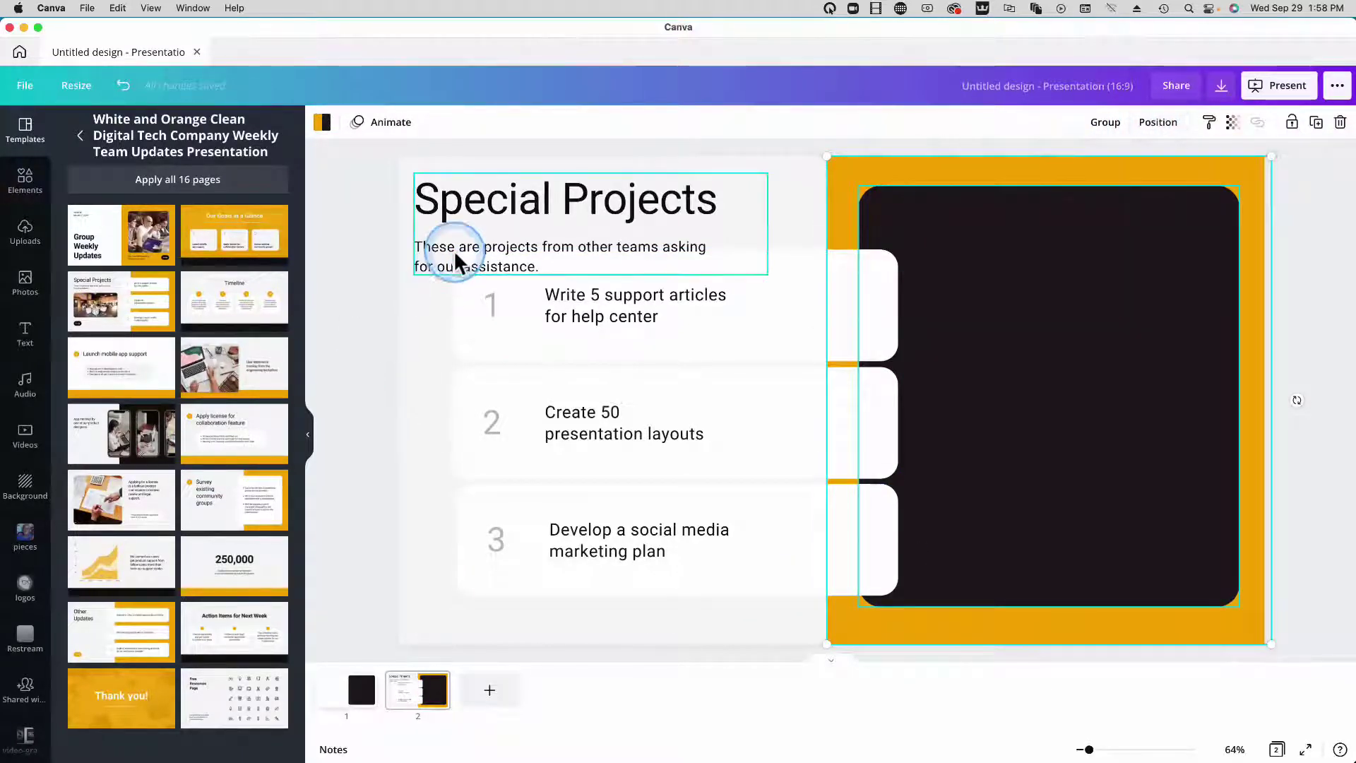
{"action": "left_click", "coordinate": [447, 259]}
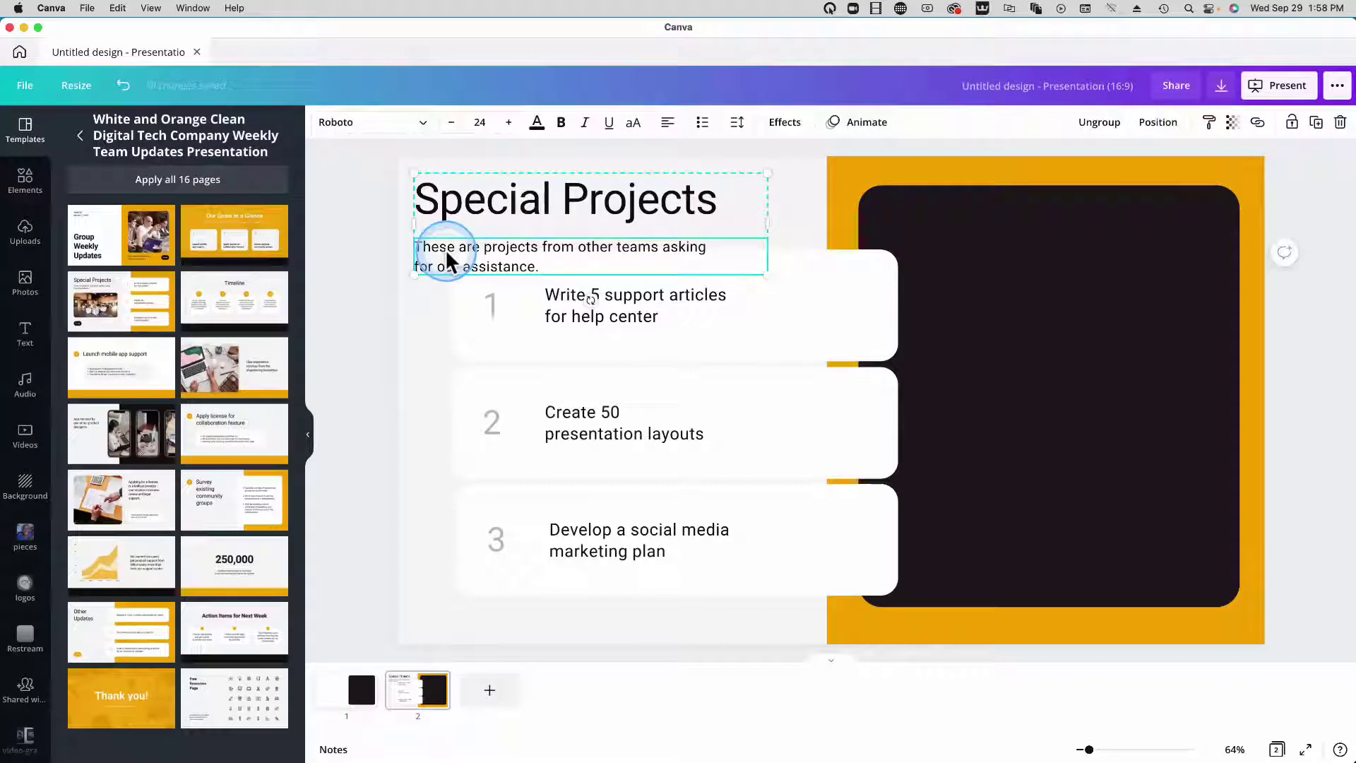
{"action": "triple_click", "coordinate": [442, 266]}
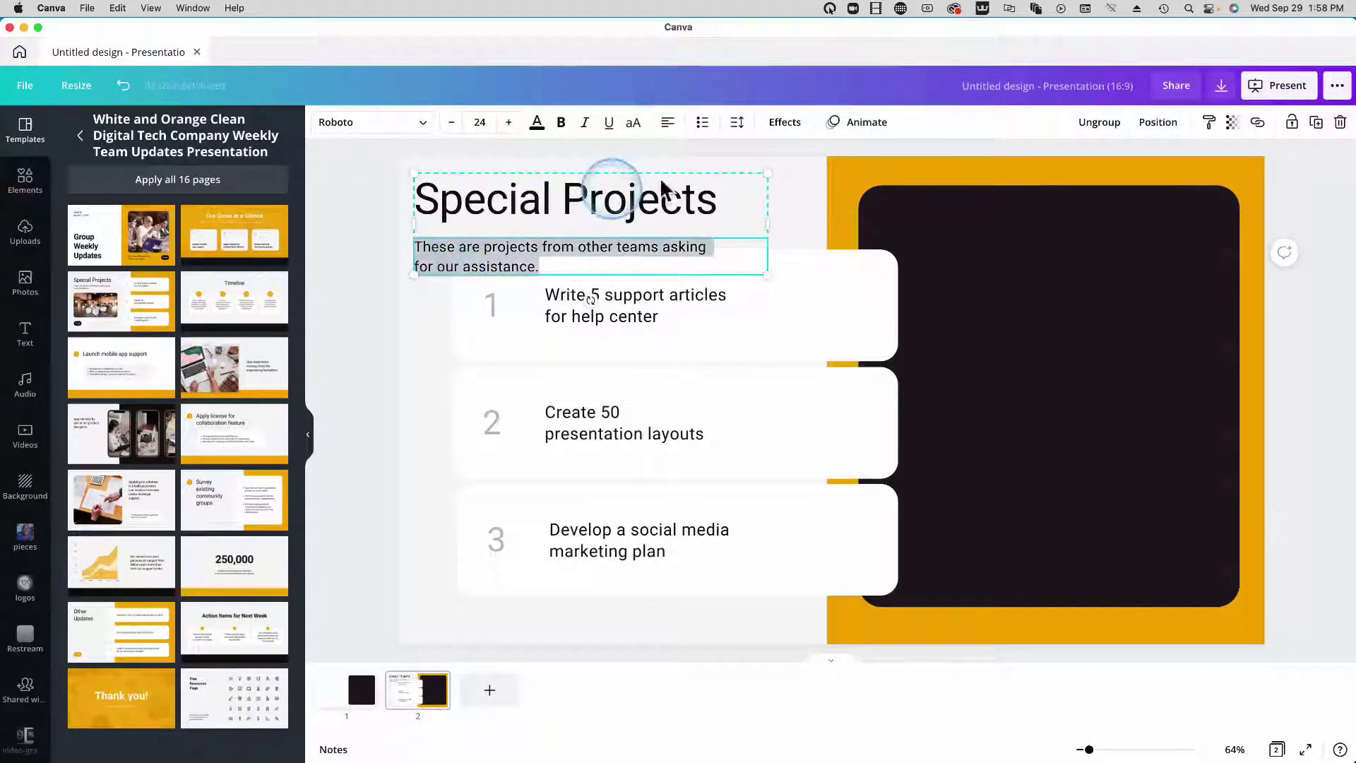
{"action": "left_click", "coordinate": [1091, 125]}
{"action": "left_click", "coordinate": [374, 273]}
{"action": "left_click", "coordinate": [443, 268]}
{"action": "key", "text": "Delete"}
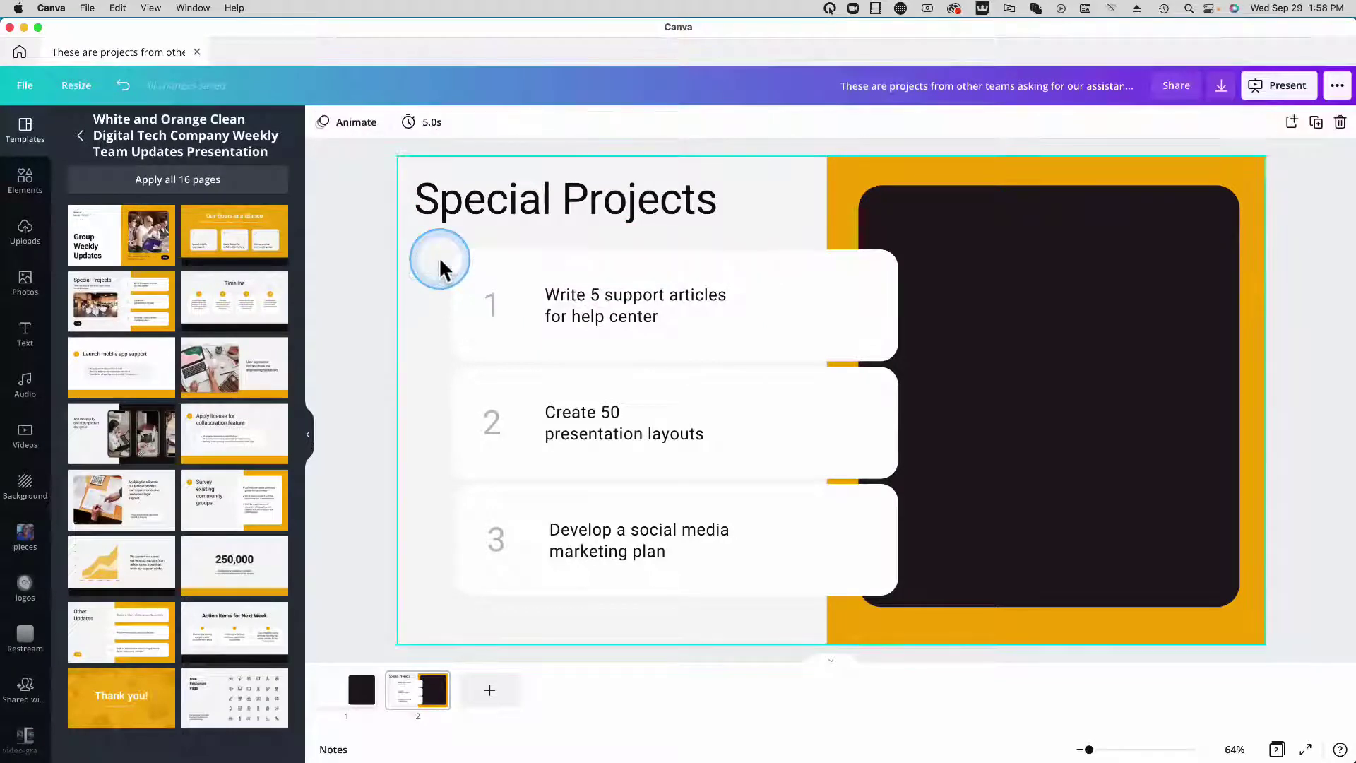
- Change the page 2 background to the light grey from the default colors
{"action": "left_click", "coordinate": [396, 363]}
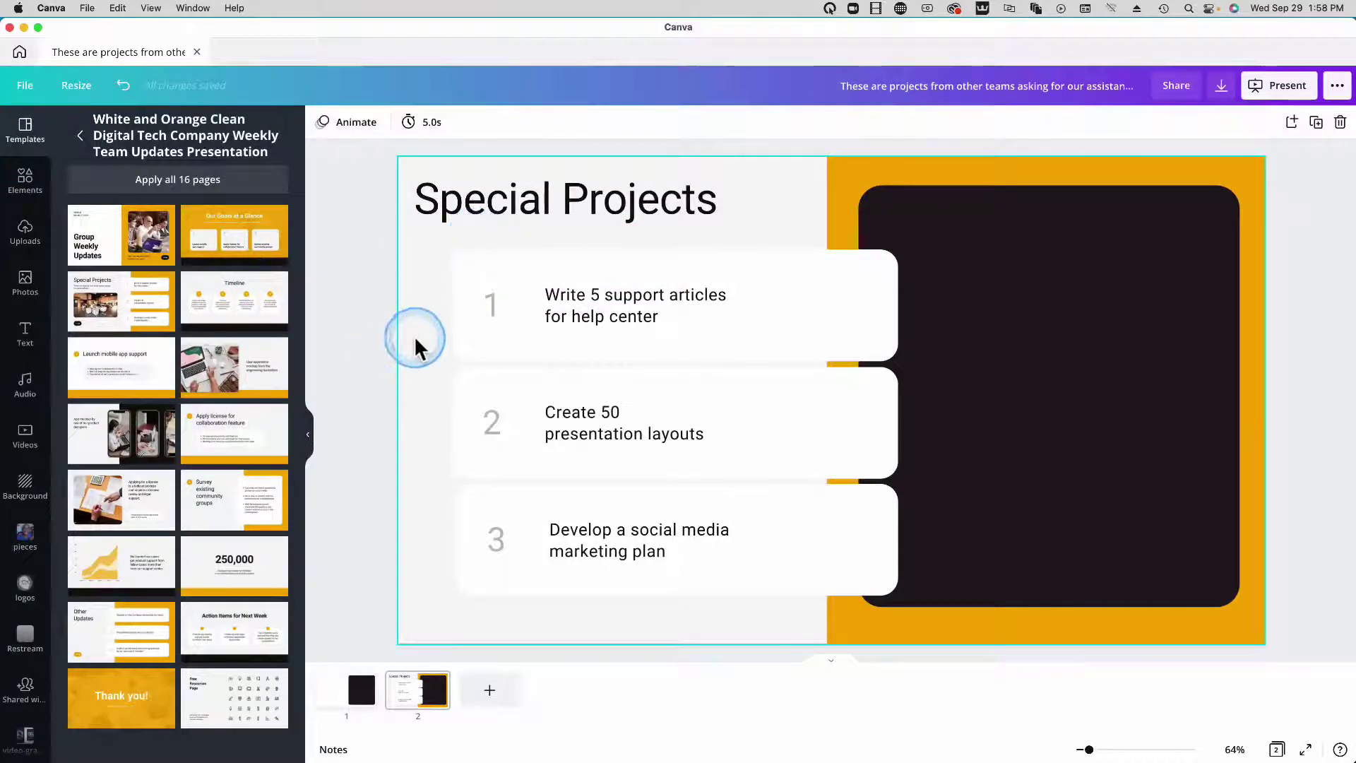
{"action": "left_click", "coordinate": [322, 124]}
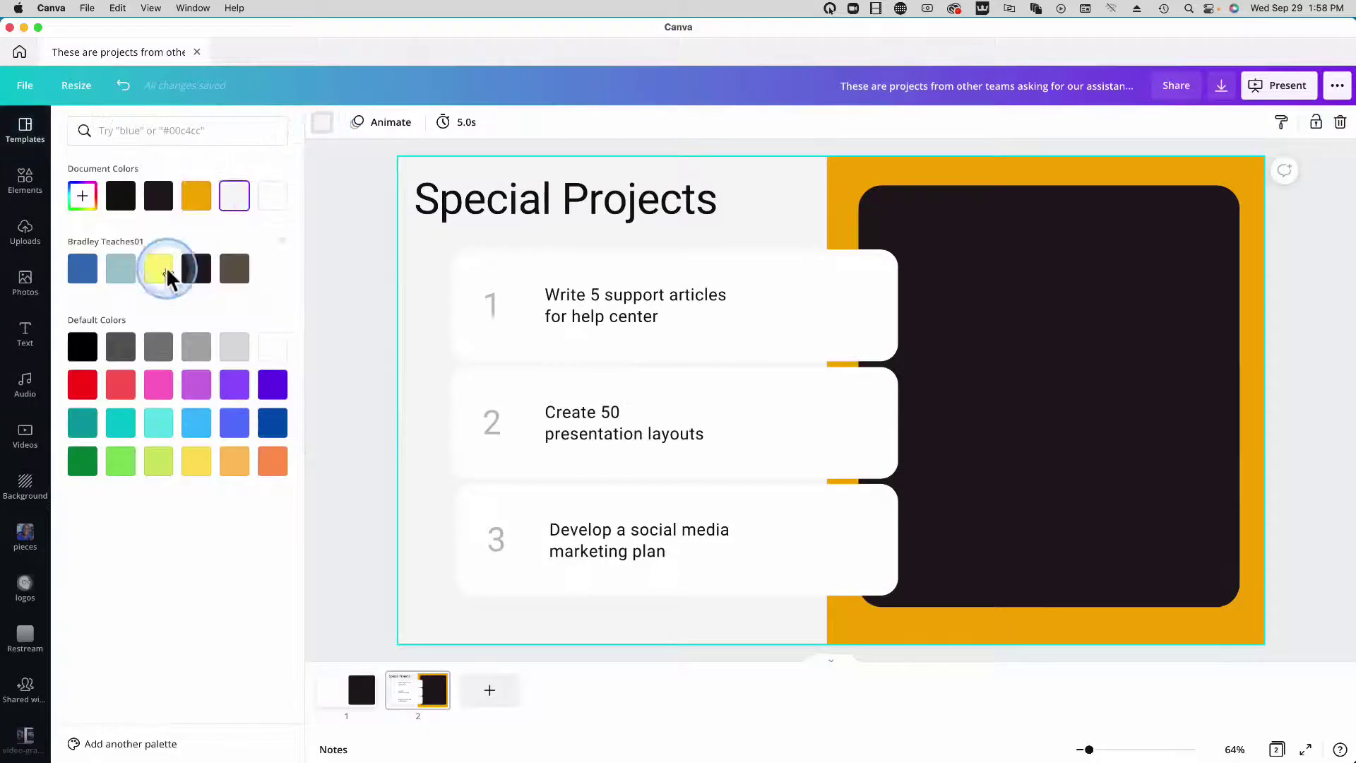
{"action": "left_click", "coordinate": [196, 348]}
{"action": "left_click", "coordinate": [234, 348]}
{"action": "left_click", "coordinate": [315, 302]}
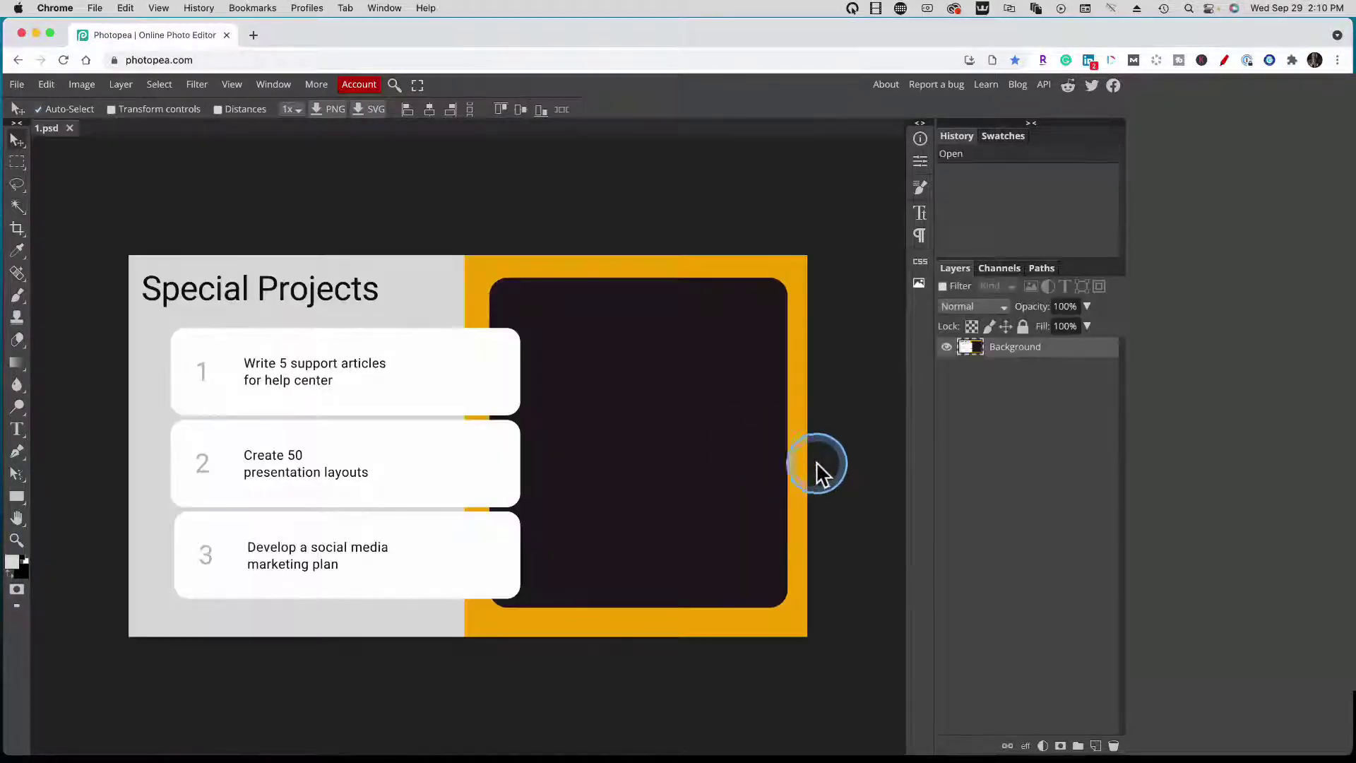
- In Photopea, select the black rounded area of 1.psd with the Magic Wand and clear it to transparency
{"action": "left_click", "coordinate": [15, 207]}
{"action": "left_click", "coordinate": [645, 362]}
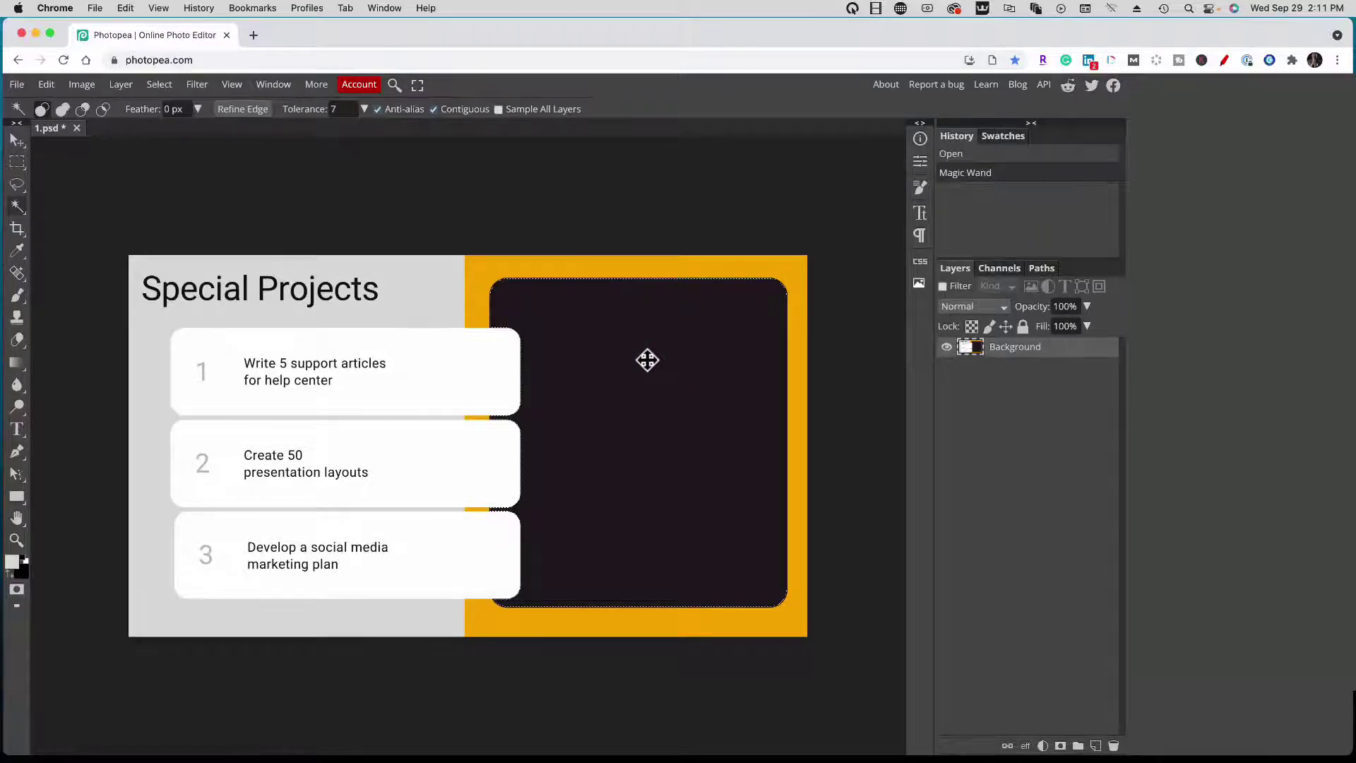
{"action": "key", "text": "Delete"}
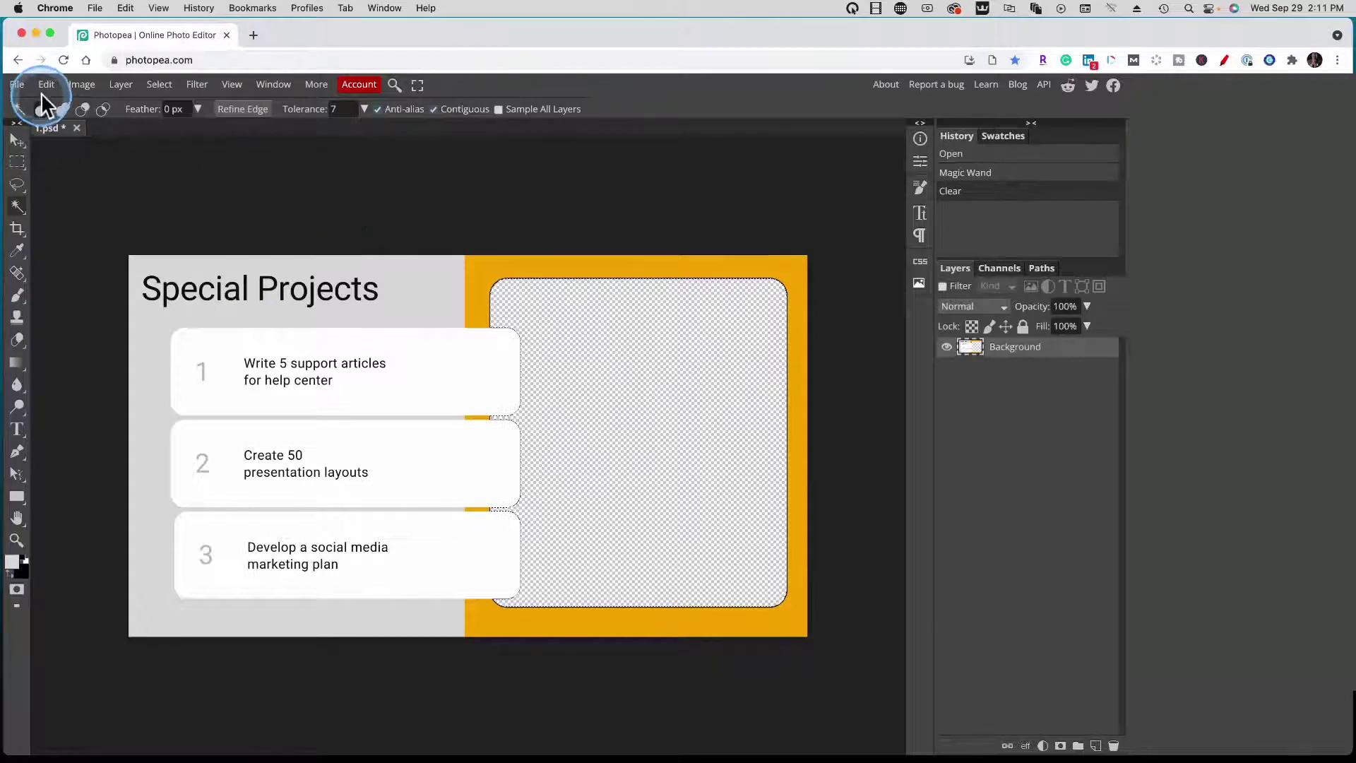
- Export the image as a 1920 × 1080 px PNG at 100% quality and save it
{"action": "left_click", "coordinate": [15, 84]}
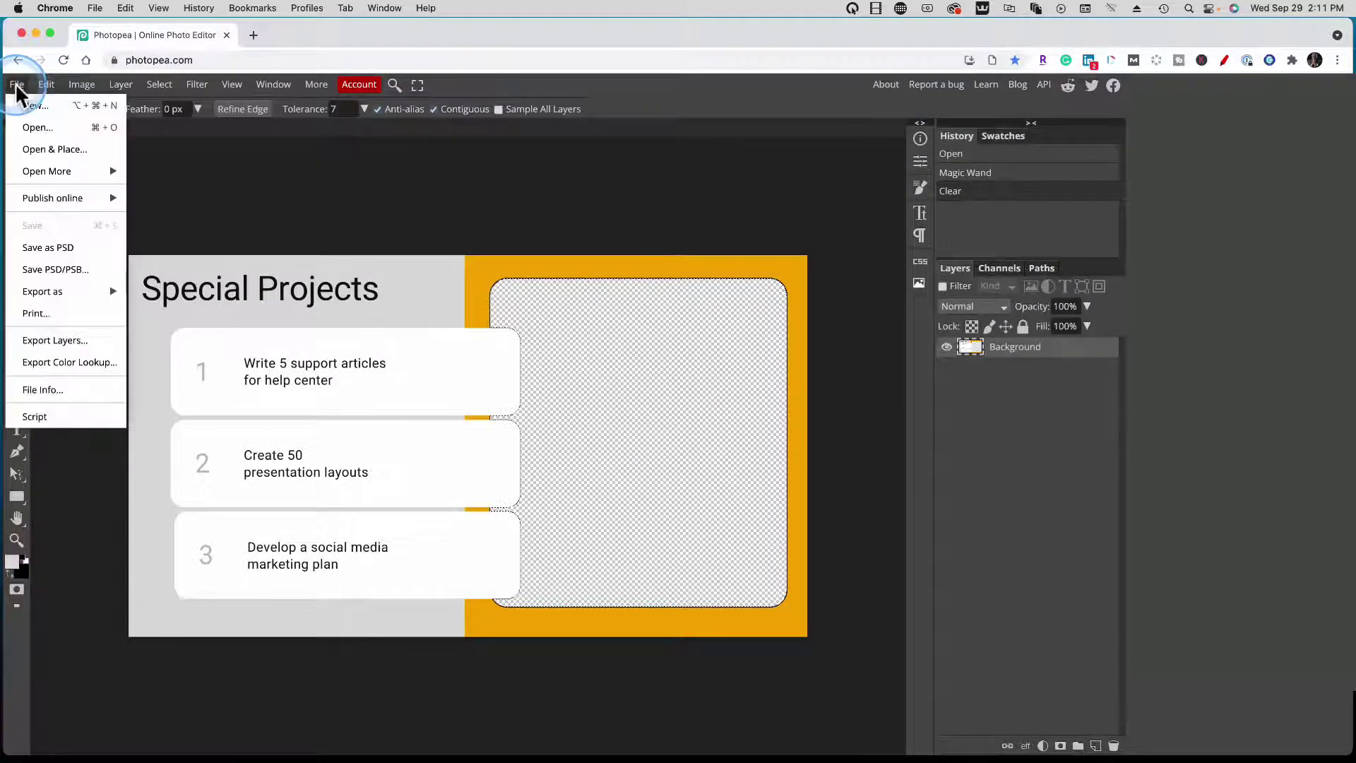
{"action": "left_click", "coordinate": [67, 291]}
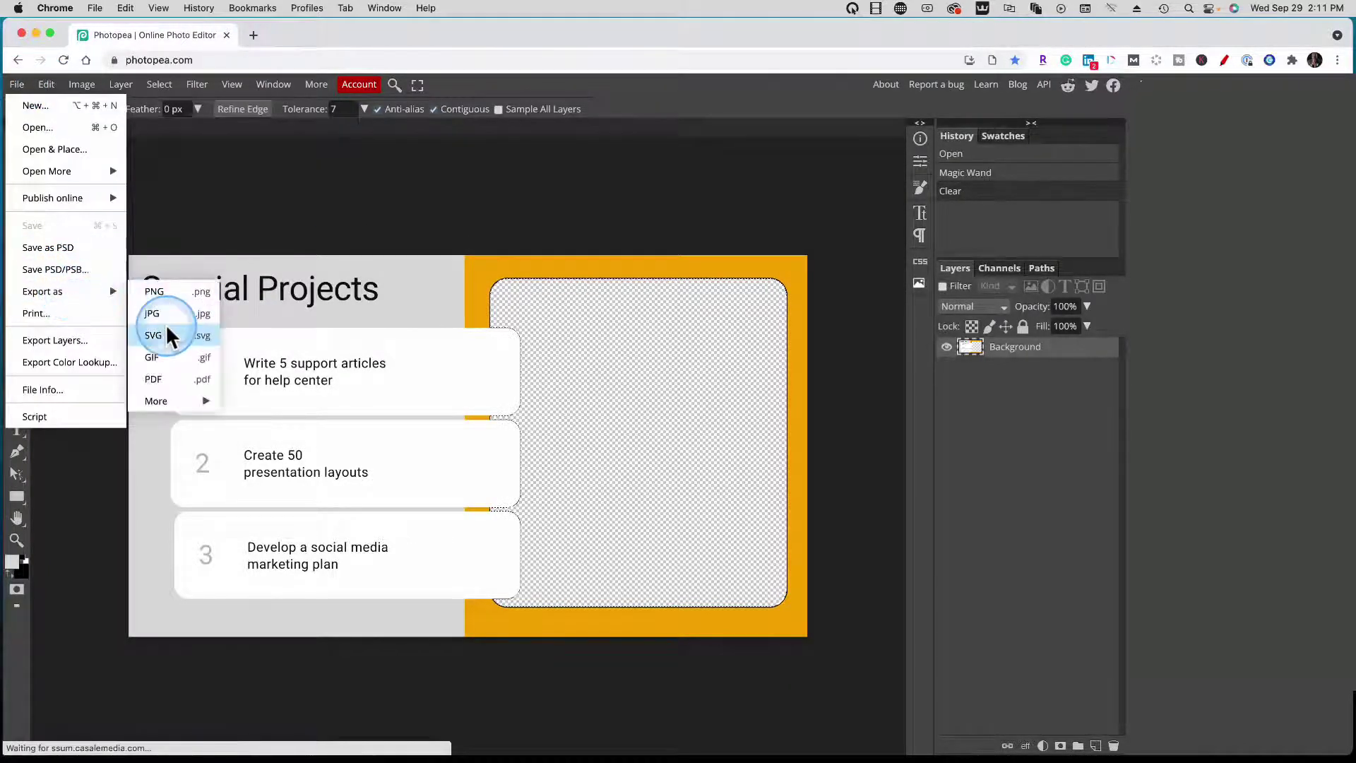
{"action": "left_click", "coordinate": [165, 296]}
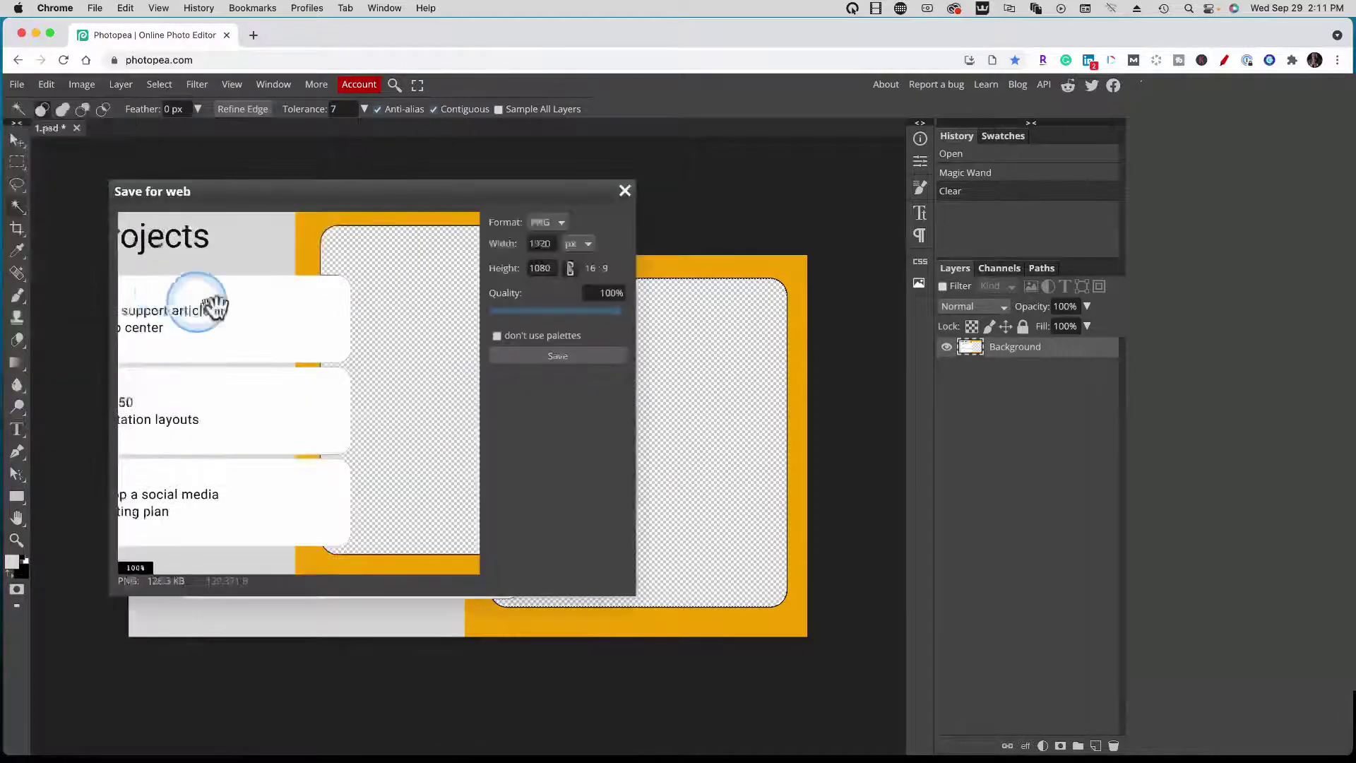
{"action": "left_click", "coordinate": [554, 354]}
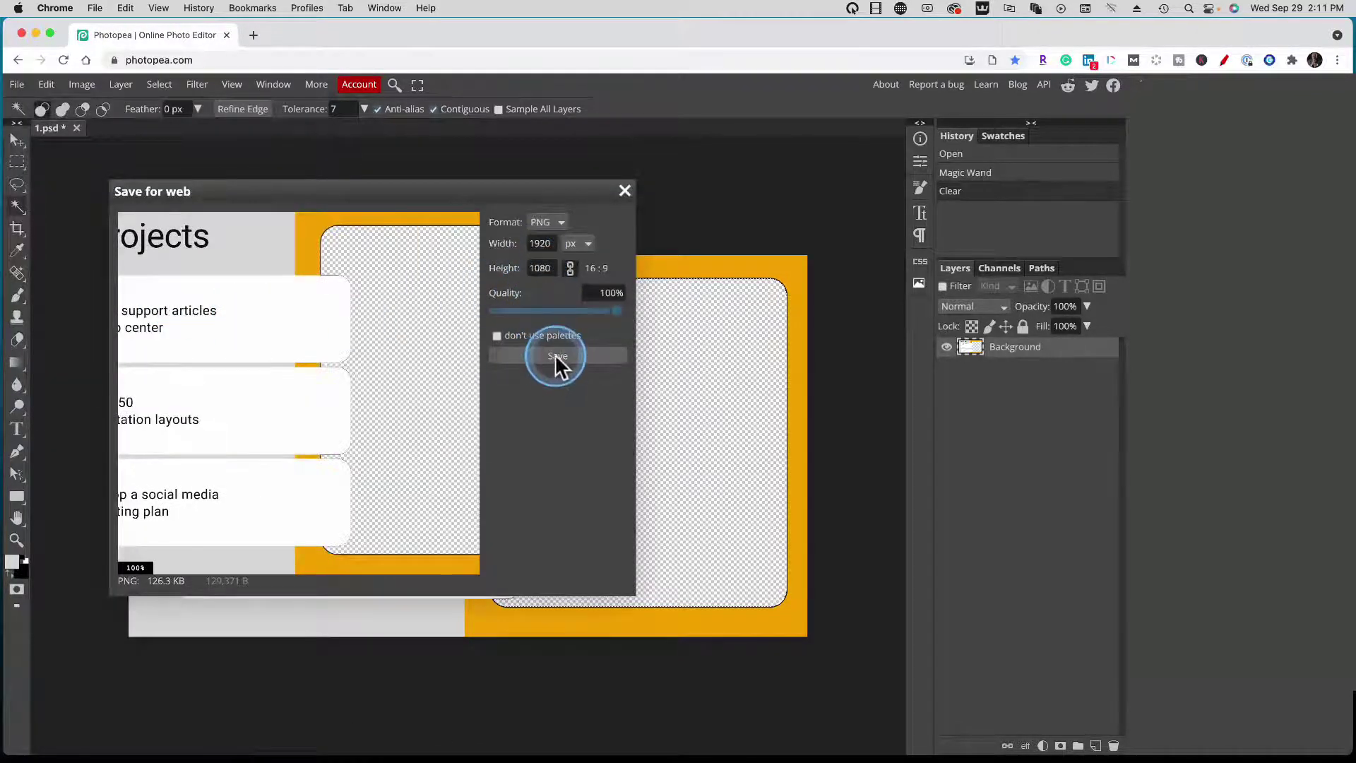